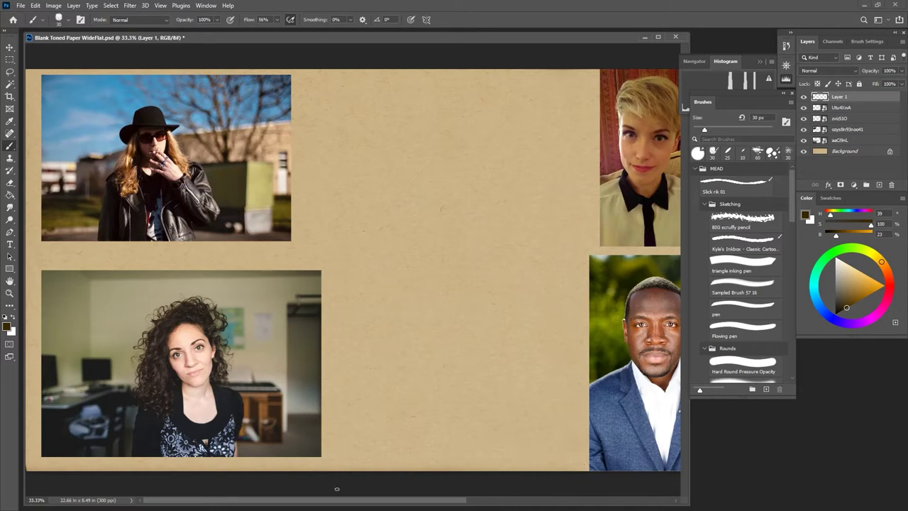
Step: Mark the crown and brim edge of the hat in the first photo with hand-drawn arrows
mouse_move(339, 502)
mouse_down()
mouse_move(435, 497)
mouse_move(335, 505)
mouse_up()
key(ctrl+plus)
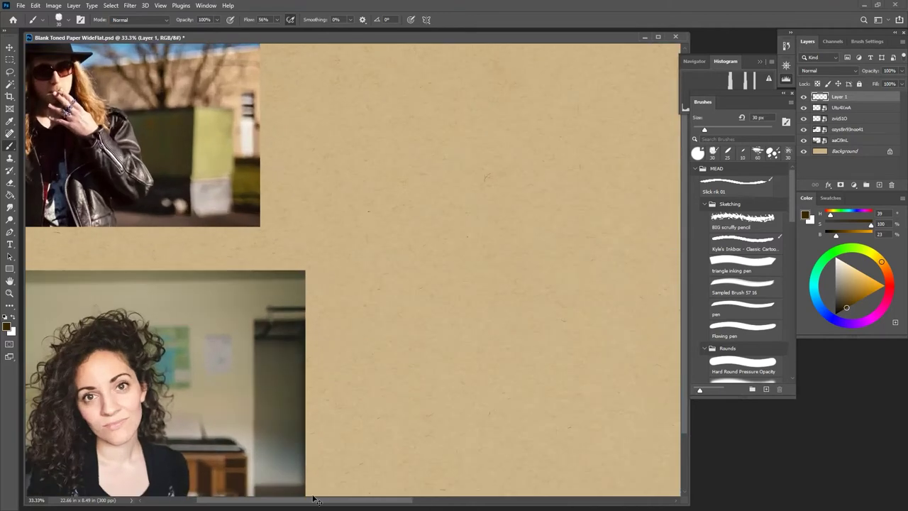
mouse_move(345, 270)
mouse_down()
mouse_move(357, 383)
mouse_move(402, 364)
mouse_up()
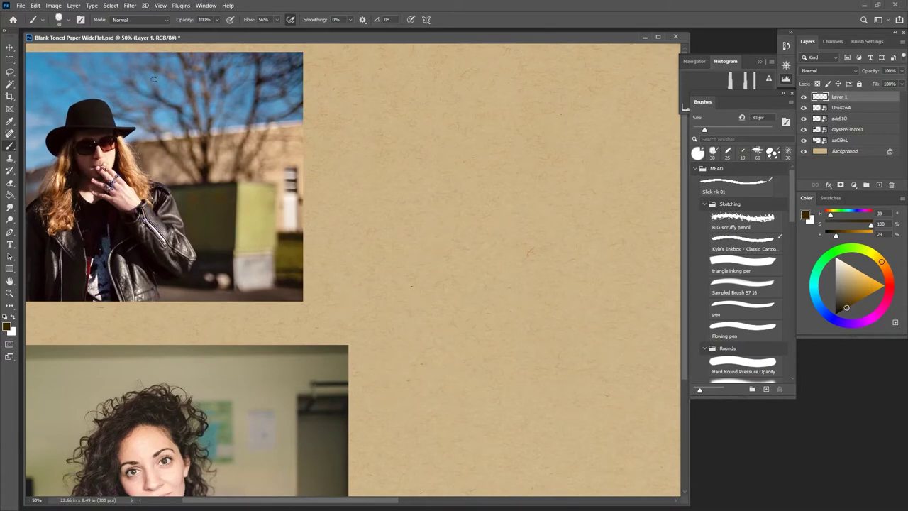
mouse_move(68, 56)
mouse_down()
mouse_move(77, 90)
mouse_move(68, 79)
mouse_move(78, 99)
mouse_up()
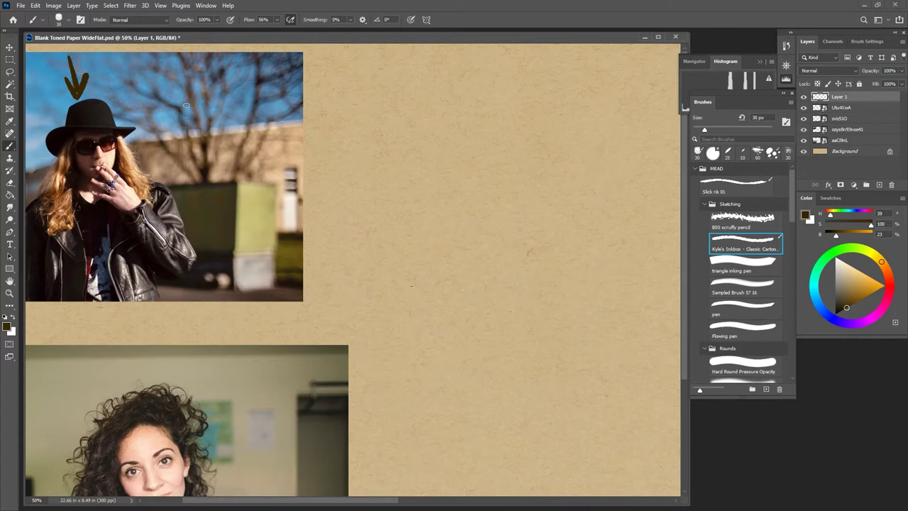
mouse_move(220, 86)
mouse_down()
mouse_move(144, 130)
mouse_move(175, 122)
mouse_up()
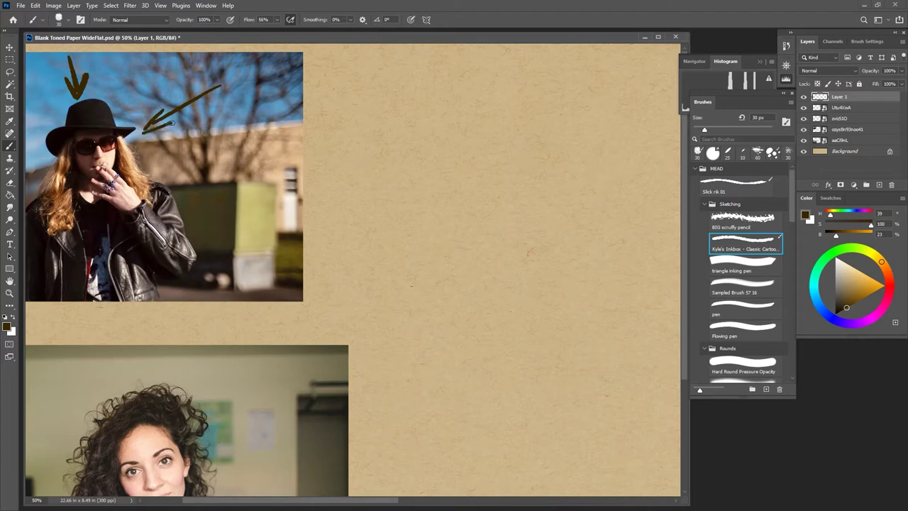
drag(116, 137, 147, 124)
mouse_move(107, 139)
mouse_down()
mouse_move(116, 125)
mouse_move(166, 107)
mouse_move(147, 104)
mouse_up()
mouse_move(85, 80)
mouse_down()
mouse_move(66, 67)
mouse_move(83, 61)
mouse_move(82, 93)
mouse_up()
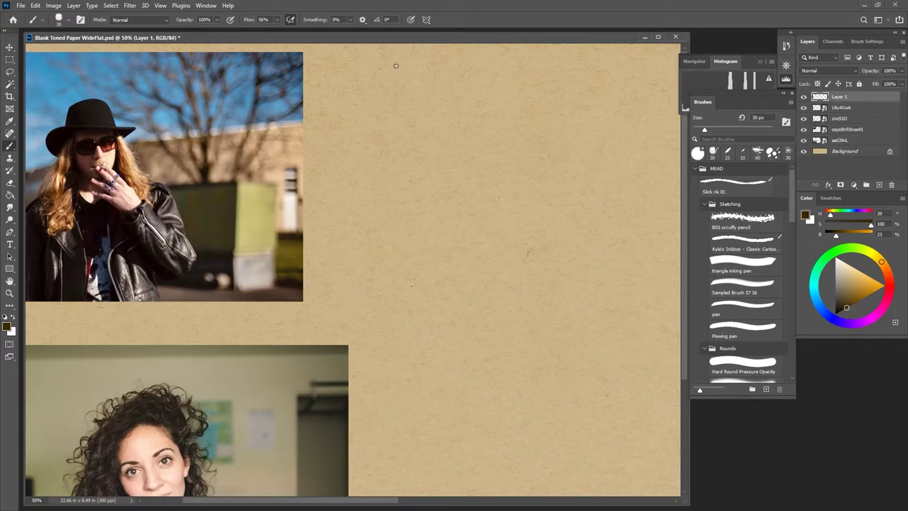
Step: Sketch the hat's crown and brim in dark brown straight strokes on the blank paper beside the hat photo
mouse_move(407, 120)
mouse_down()
mouse_move(403, 90)
mouse_move(443, 85)
mouse_up()
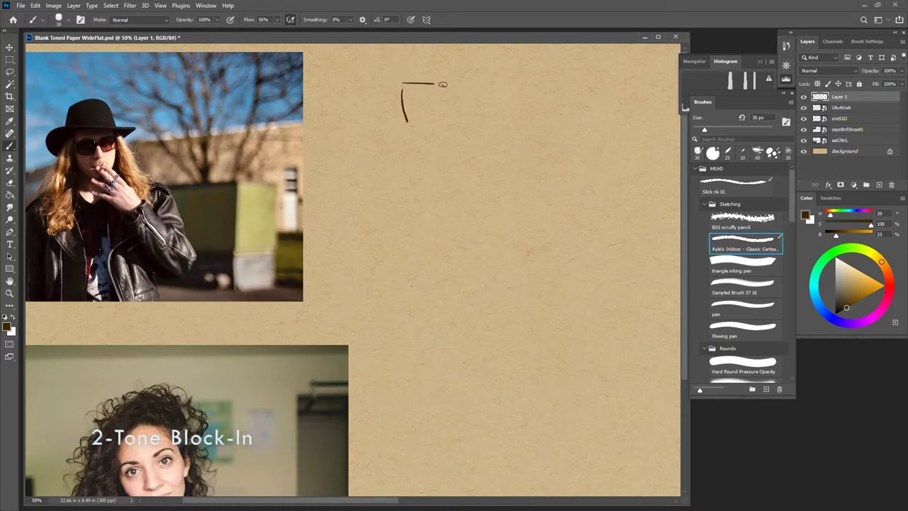
drag(387, 118, 477, 104)
drag(381, 115, 402, 142)
mouse_move(381, 124)
mouse_down()
mouse_move(435, 100)
mouse_move(406, 106)
mouse_move(474, 106)
mouse_move(455, 126)
mouse_up()
drag(487, 114, 466, 132)
drag(440, 86, 473, 110)
Step: Sketch the sides of the long hair below the brim and the sloping shoulder line of the figure
mouse_move(395, 132)
mouse_down()
mouse_move(401, 136)
mouse_move(364, 201)
mouse_up()
drag(458, 129, 510, 168)
mouse_move(362, 187)
mouse_down()
mouse_move(381, 197)
mouse_move(370, 227)
mouse_move(395, 213)
mouse_up()
mouse_move(376, 171)
mouse_down()
mouse_move(347, 189)
mouse_move(398, 161)
mouse_move(339, 200)
mouse_up()
drag(413, 167, 359, 196)
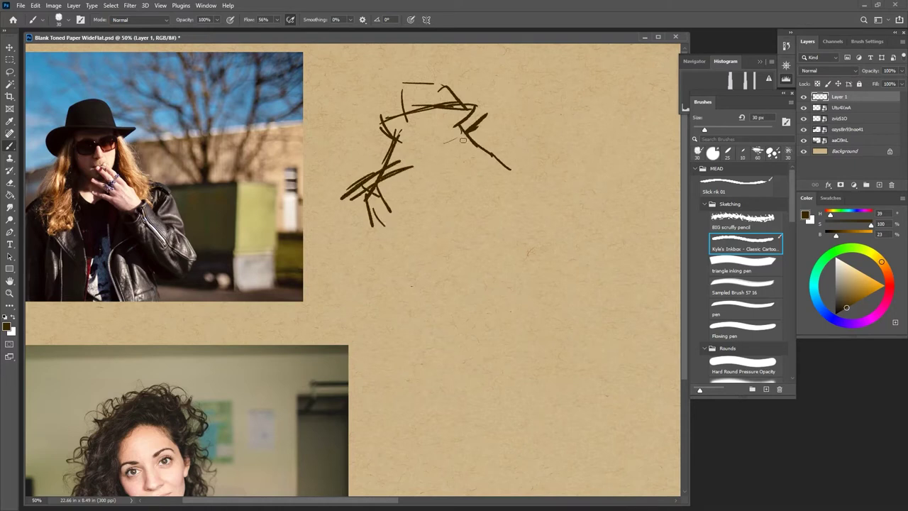
drag(474, 153, 530, 164)
drag(342, 197, 534, 163)
Step: Outline the outer edge of the left-hand arm and the right-hand side of the torso
mouse_move(376, 181)
mouse_down()
mouse_move(337, 201)
mouse_move(352, 234)
mouse_move(348, 267)
mouse_up()
drag(334, 501, 326, 504)
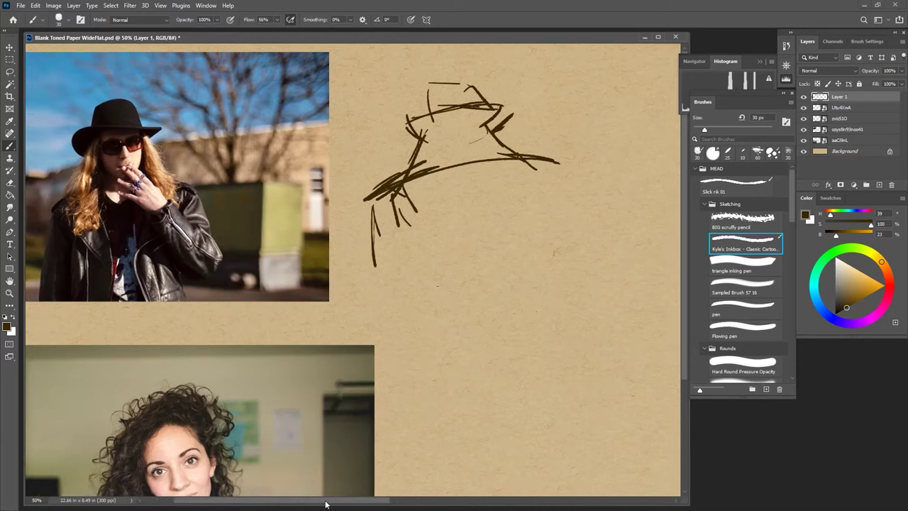
drag(378, 186, 365, 296)
drag(505, 177, 518, 258)
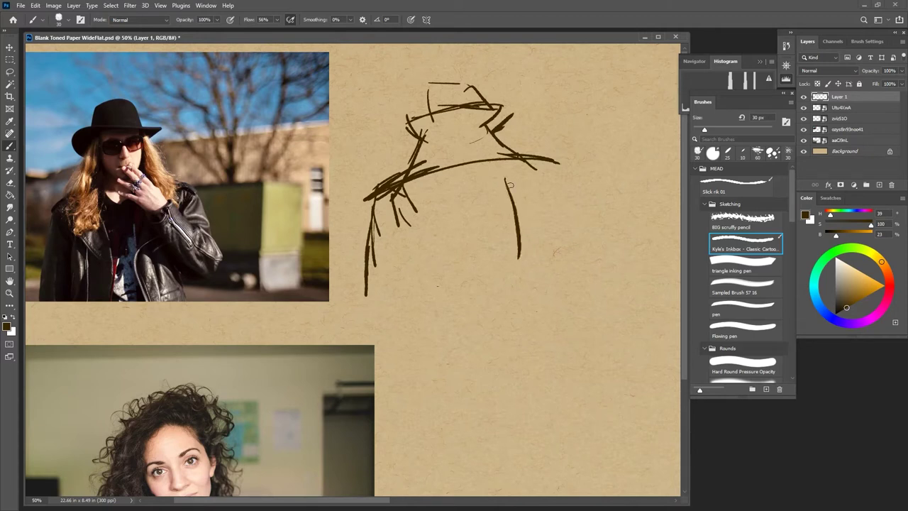
drag(522, 190, 541, 298)
drag(521, 252, 529, 270)
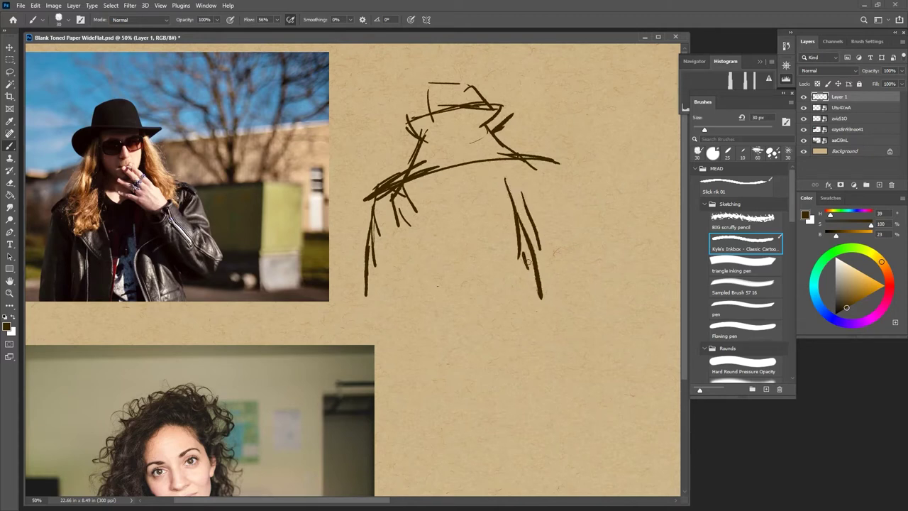
Step: Outline the bent arm with its pointed elbow and close the figure with a horizontal base line
mouse_move(542, 178)
mouse_down()
mouse_move(557, 227)
mouse_move(530, 234)
mouse_up()
mouse_move(495, 213)
mouse_down()
mouse_move(549, 251)
mouse_move(570, 247)
mouse_up()
mouse_move(486, 202)
mouse_down()
mouse_move(553, 254)
mouse_move(557, 203)
mouse_up()
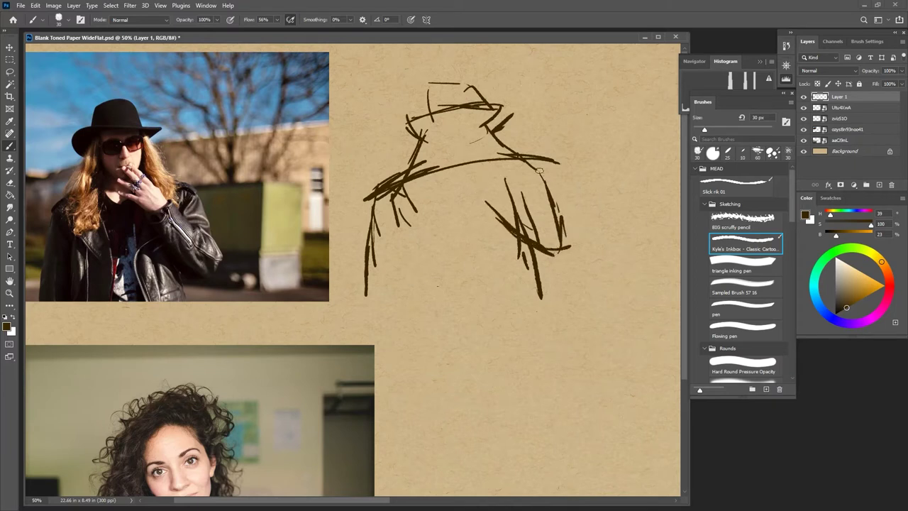
drag(389, 293, 544, 299)
drag(457, 303, 358, 301)
drag(392, 297, 547, 293)
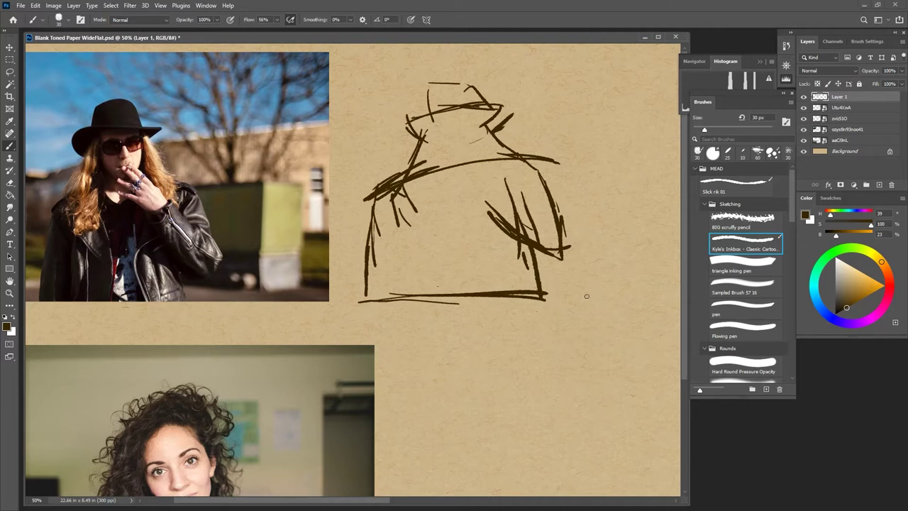
Step: Shade the hat's crown and brim with the Hard Round Pressure Opacity brush
click(736, 363)
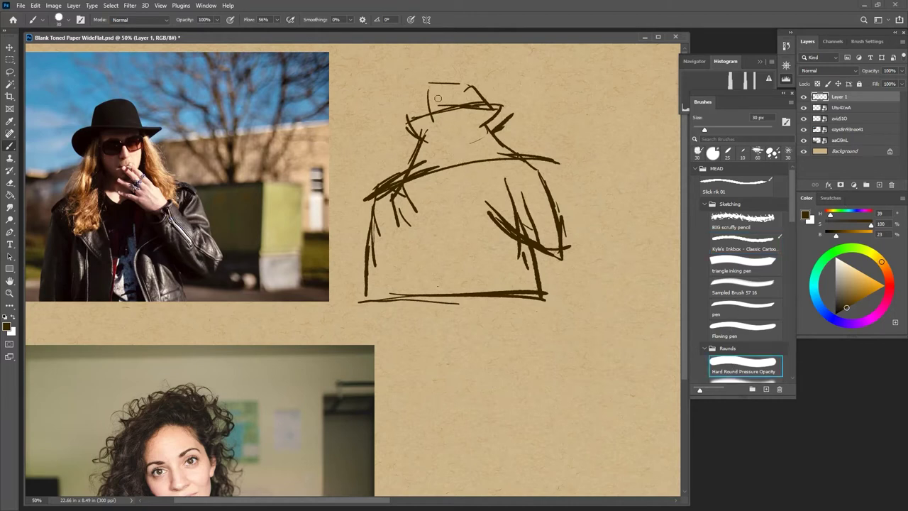
mouse_move(434, 90)
mouse_down()
mouse_move(414, 129)
mouse_move(435, 90)
mouse_move(412, 124)
mouse_move(439, 112)
mouse_move(421, 126)
mouse_move(429, 138)
mouse_move(437, 115)
mouse_move(425, 122)
mouse_move(492, 106)
mouse_move(485, 119)
mouse_move(500, 107)
mouse_move(426, 141)
mouse_up()
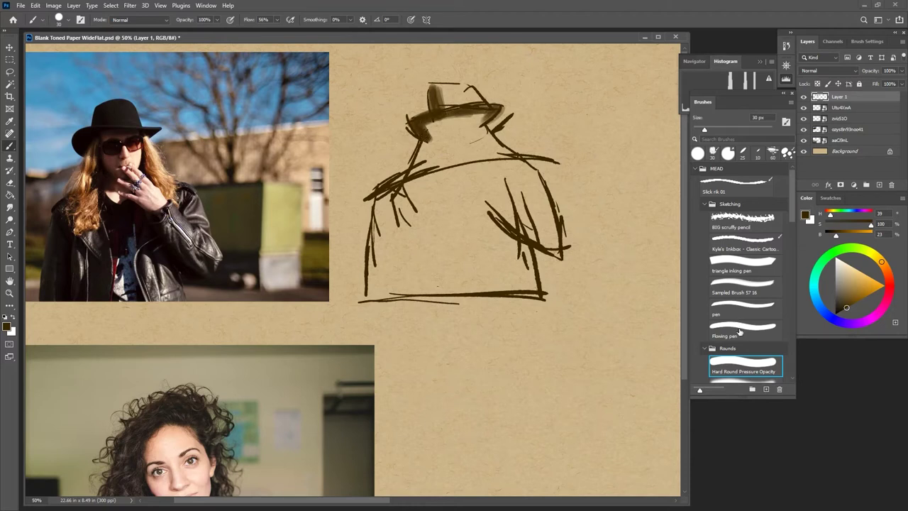
Step: Block in the shadows of the hat, face and left-hand sleeve with the Beautiful streak paint brush at 70 px
click(742, 245)
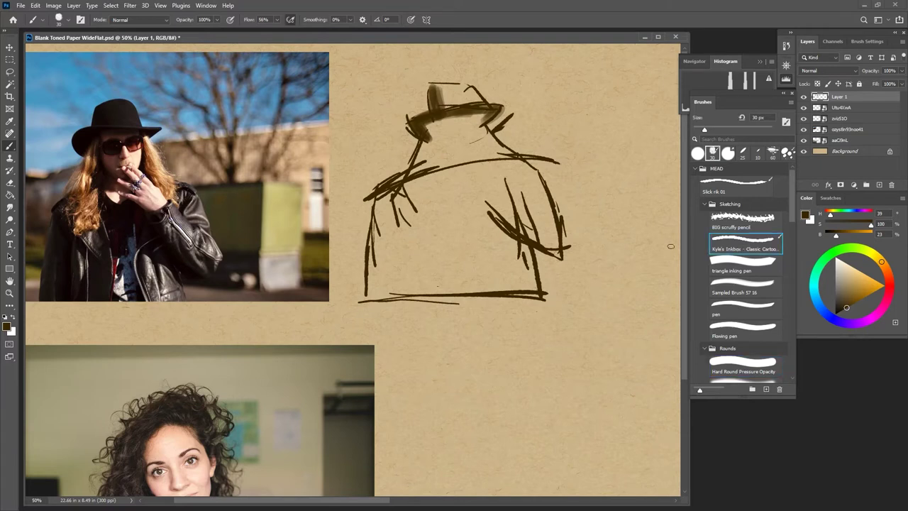
key(bracketright)
key(bracketright)
key(bracketright)
key(bracketright)
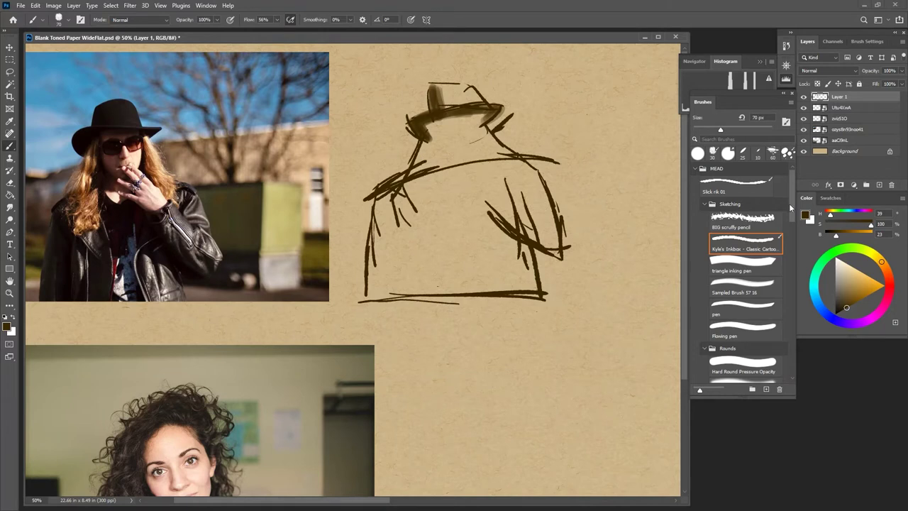
drag(791, 204, 791, 249)
click(706, 295)
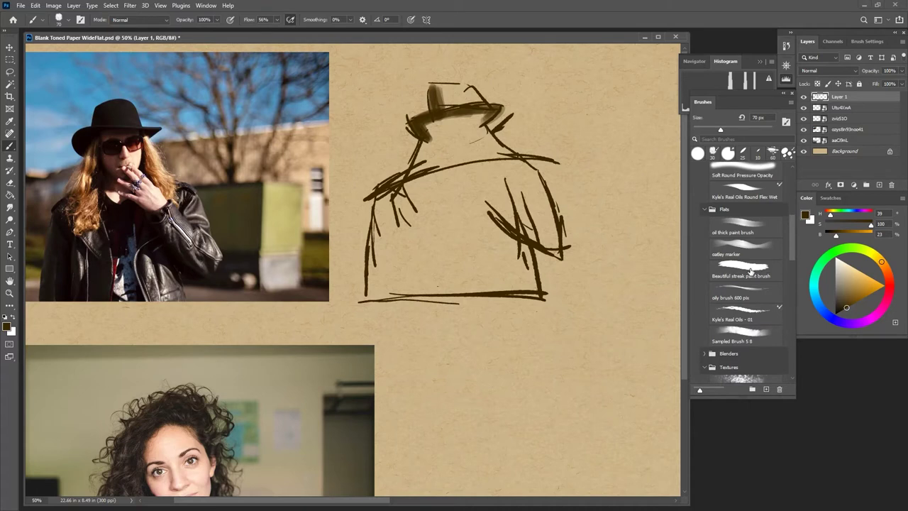
click(749, 272)
mouse_move(428, 166)
mouse_down()
mouse_move(436, 129)
mouse_move(476, 118)
mouse_move(425, 123)
mouse_move(497, 114)
mouse_move(448, 121)
mouse_move(436, 135)
mouse_move(443, 142)
mouse_move(454, 128)
mouse_move(461, 160)
mouse_move(458, 152)
mouse_move(448, 161)
mouse_move(446, 136)
mouse_move(434, 169)
mouse_move(429, 142)
mouse_move(429, 163)
mouse_move(450, 172)
mouse_move(425, 181)
mouse_up()
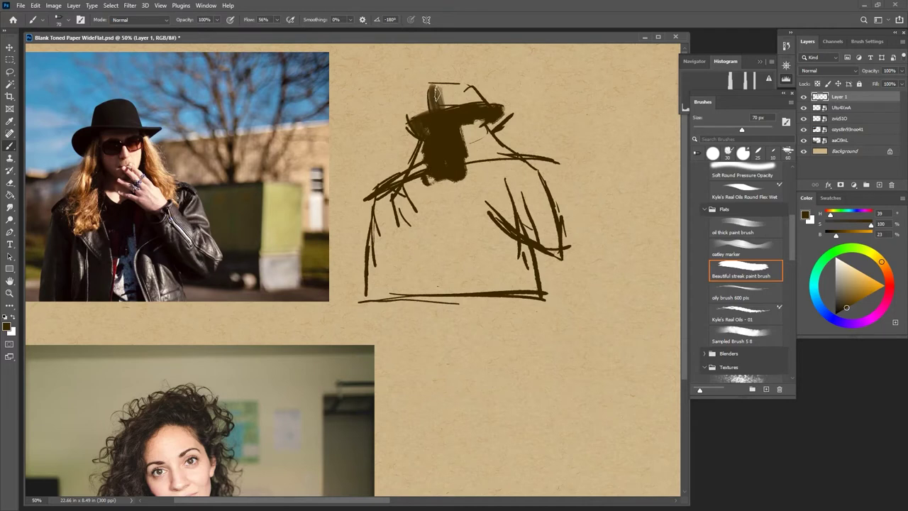
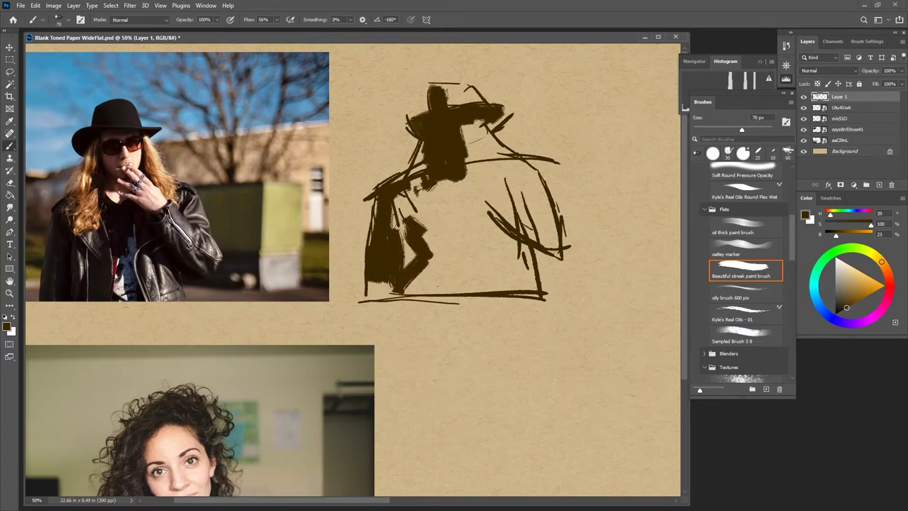
Step: Paint the shadow shapes of the jacket's left-hand front and the shirt edge down to the base line
mouse_move(408, 229)
mouse_down()
mouse_move(396, 214)
mouse_move(428, 208)
mouse_move(448, 237)
mouse_move(446, 271)
mouse_up()
drag(446, 224, 449, 264)
mouse_move(415, 292)
mouse_down()
mouse_move(426, 262)
mouse_move(429, 294)
mouse_move(371, 293)
mouse_move(381, 281)
mouse_up()
Step: Enlarge the brush to 150 px and paint the dark area of the chest just below the chin
key(bracketright)
key(bracketright)
key(bracketright)
key(bracketright)
key(bracketright)
drag(426, 183, 442, 216)
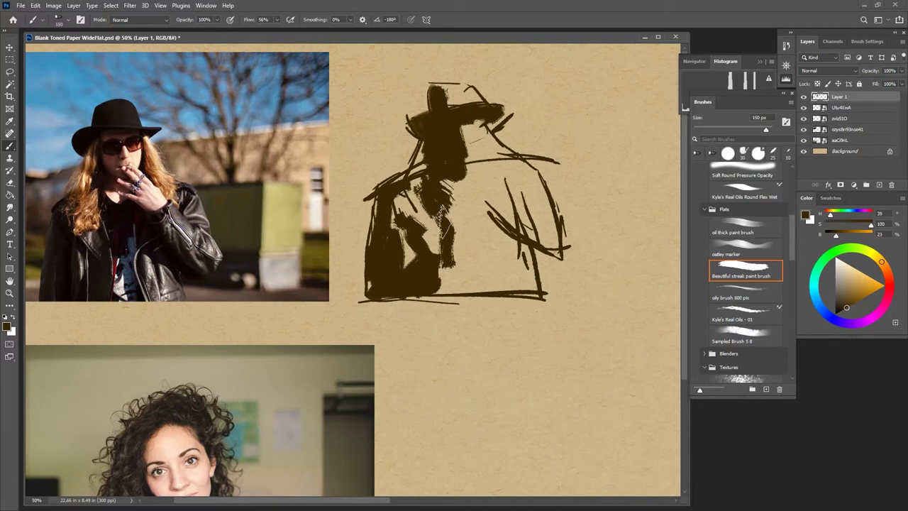
Step: Set the brush to 100 px and block in the shadows of the bent arm, jacket front, shoulder and right-hand hair
key(bracketleft)
key(bracketleft)
mouse_move(455, 197)
mouse_down()
mouse_move(467, 196)
mouse_move(480, 174)
mouse_move(485, 132)
mouse_move(492, 171)
mouse_move(483, 135)
mouse_move(484, 165)
mouse_move(466, 172)
mouse_move(485, 168)
mouse_move(471, 191)
mouse_move(509, 241)
mouse_move(500, 205)
mouse_move(511, 195)
mouse_move(540, 249)
mouse_move(559, 253)
mouse_move(507, 235)
mouse_move(544, 286)
mouse_up()
mouse_move(499, 230)
mouse_down()
mouse_move(480, 212)
mouse_move(488, 231)
mouse_move(471, 240)
mouse_move(491, 273)
mouse_move(489, 304)
mouse_move(469, 268)
mouse_move(463, 317)
mouse_up()
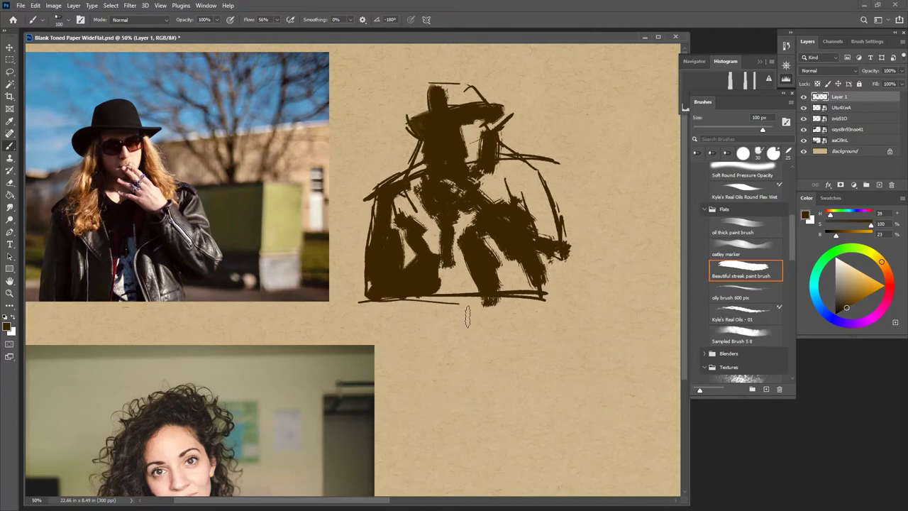
mouse_move(532, 188)
mouse_down()
mouse_move(518, 183)
mouse_move(523, 170)
mouse_move(516, 183)
mouse_up()
mouse_move(492, 151)
mouse_down()
mouse_move(497, 183)
mouse_move(484, 167)
mouse_move(481, 192)
mouse_move(462, 174)
mouse_up()
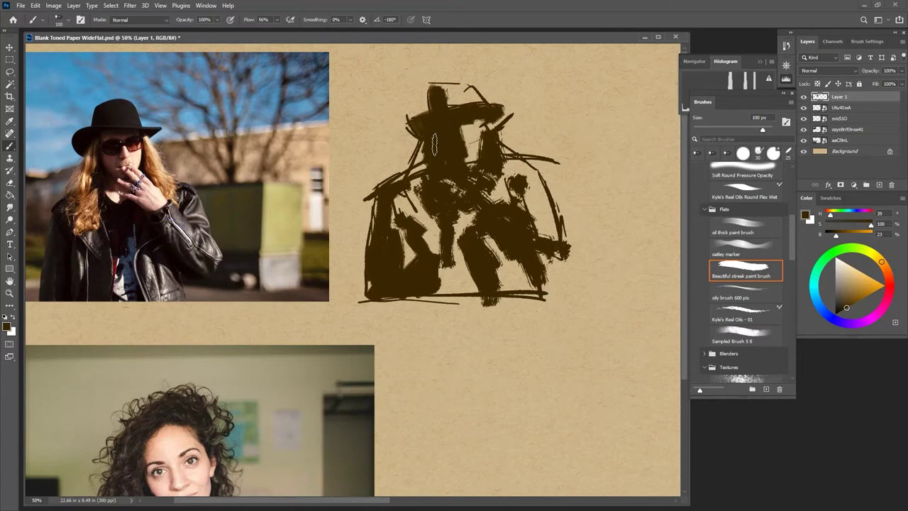
Step: Compare the two-tone block-in with the reference photos at a reduced view size
key(ctrl+minus)
key(ctrl+minus)
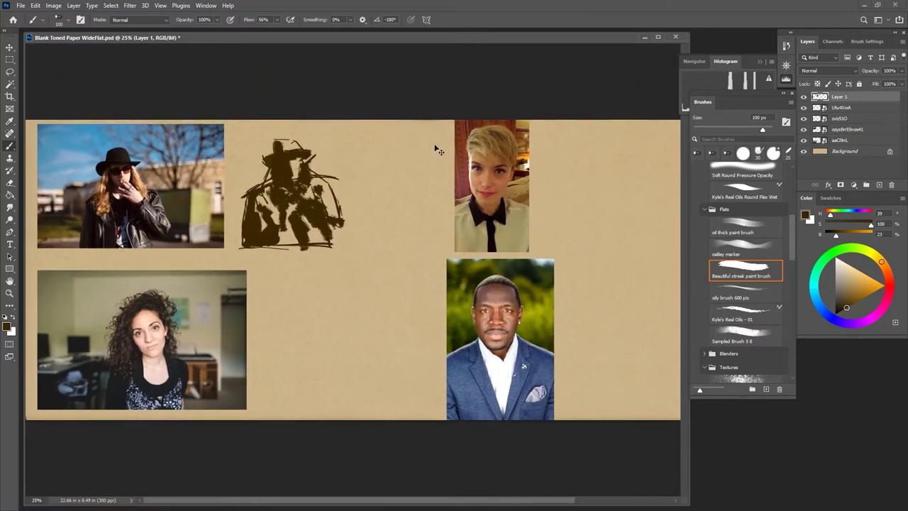
key(ctrl+minus)
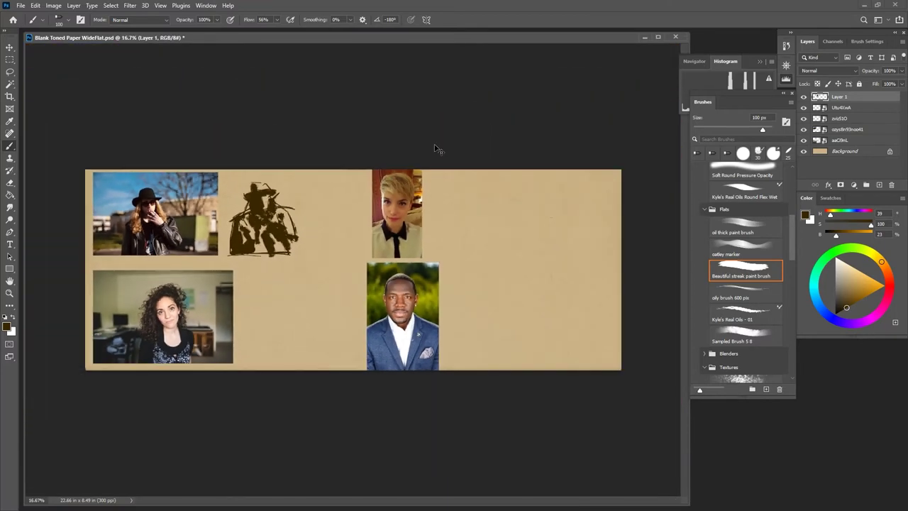
key(ctrl+plus)
key(ctrl+plus)
key(ctrl+plus)
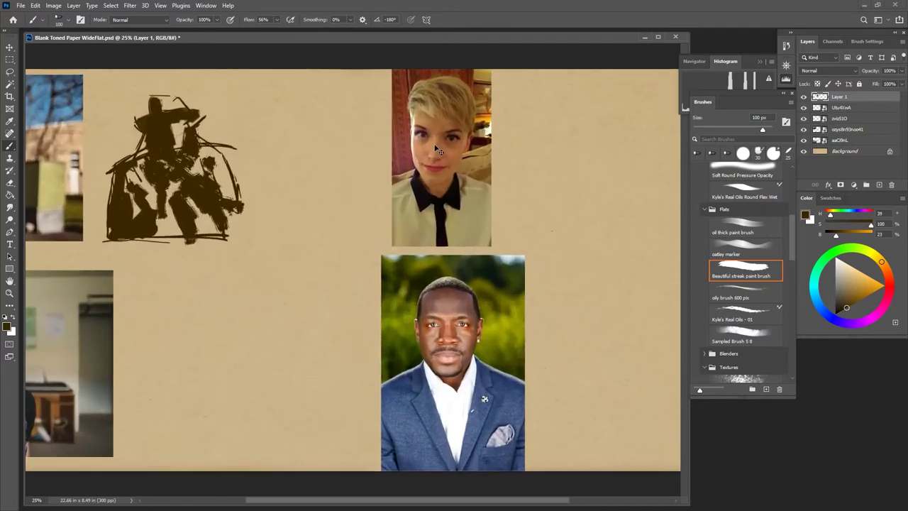
drag(293, 265, 513, 395)
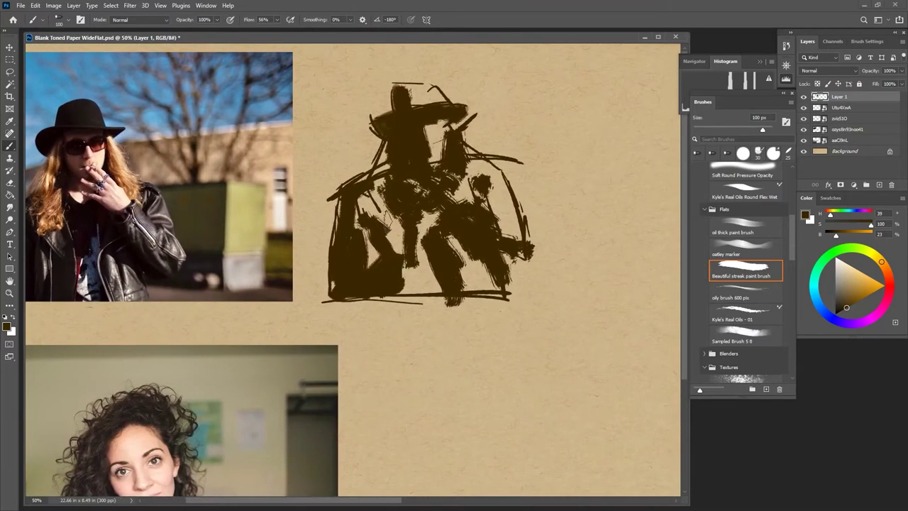
scroll(426, 241, left, 2)
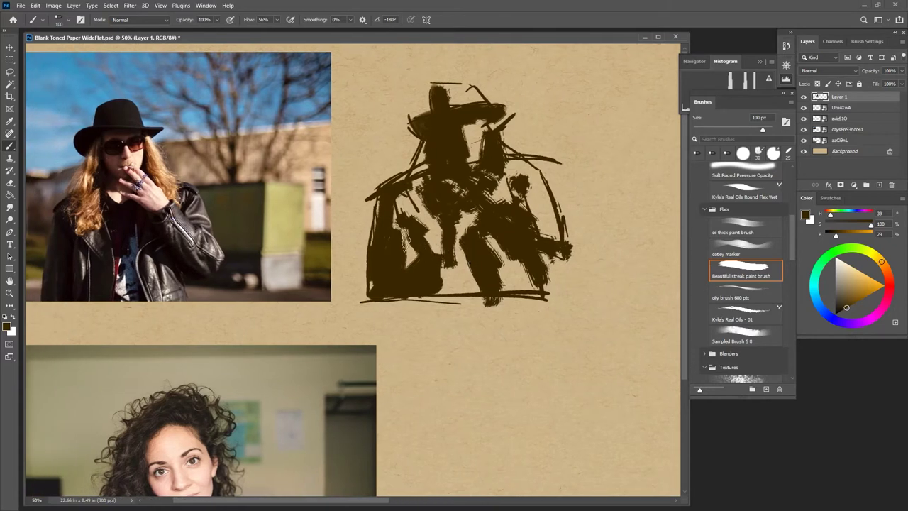
Step: Erase a small light patch beside the left-hand sleeve and repaint the sleeve's dark mass
key(e)
mouse_move(411, 211)
mouse_down()
mouse_move(417, 220)
mouse_move(416, 203)
mouse_up()
key(grave)
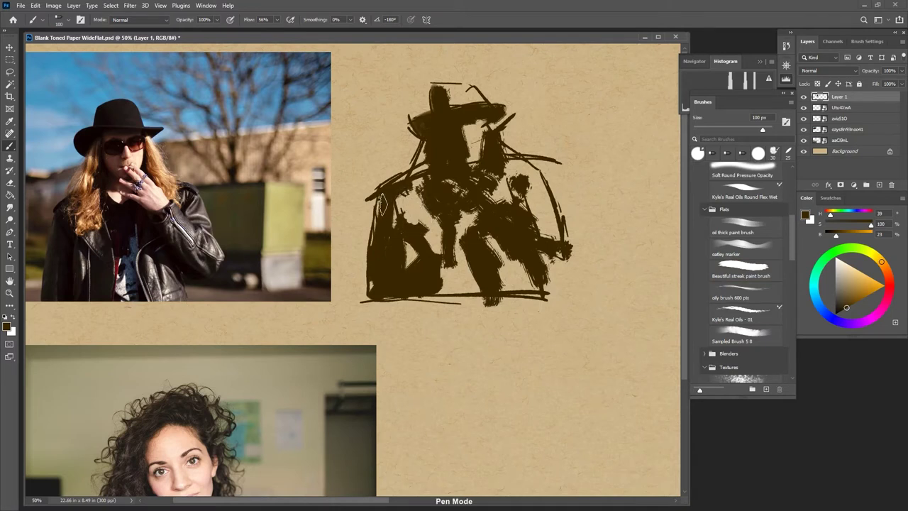
mouse_move(381, 195)
mouse_down()
mouse_move(371, 290)
mouse_move(370, 279)
mouse_move(379, 281)
mouse_move(376, 291)
mouse_move(386, 295)
mouse_move(400, 270)
mouse_move(391, 233)
mouse_move(371, 289)
mouse_move(392, 279)
mouse_move(409, 286)
mouse_move(403, 292)
mouse_move(410, 272)
mouse_up()
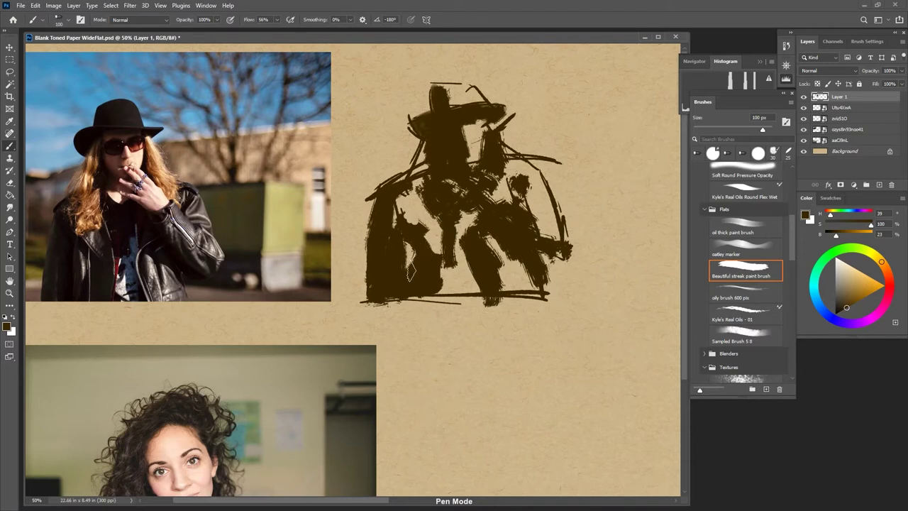
Step: Erase light shapes for the sleeve fold, the upper chest and the hand raised toward the mouth
key(e)
mouse_move(407, 251)
mouse_down()
mouse_move(431, 190)
mouse_move(422, 225)
mouse_move(414, 221)
mouse_move(413, 207)
mouse_move(425, 208)
mouse_move(430, 262)
mouse_move(440, 245)
mouse_move(443, 261)
mouse_move(439, 212)
mouse_move(437, 230)
mouse_move(426, 197)
mouse_move(439, 211)
mouse_move(450, 192)
mouse_up()
key(b)
key(e)
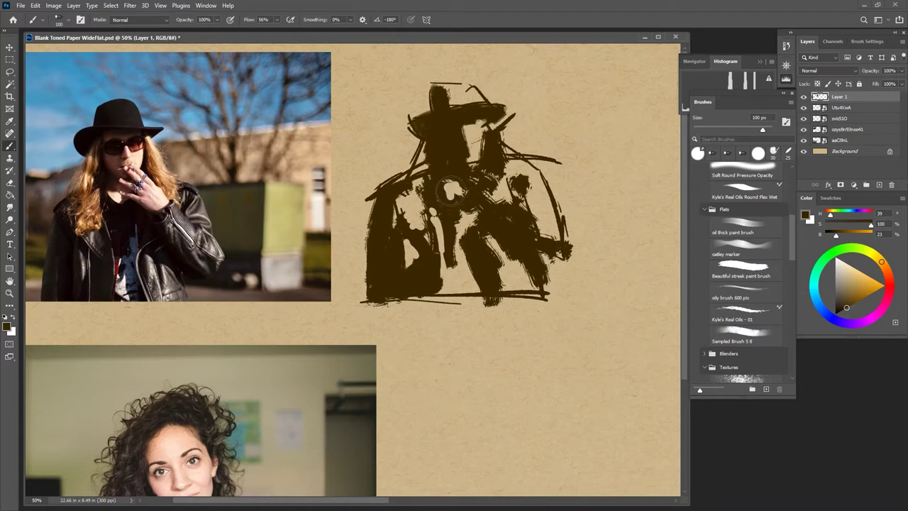
mouse_move(506, 183)
mouse_down()
mouse_move(471, 161)
mouse_move(483, 164)
mouse_move(493, 193)
mouse_move(469, 192)
mouse_move(484, 189)
mouse_move(476, 184)
mouse_move(485, 192)
mouse_up()
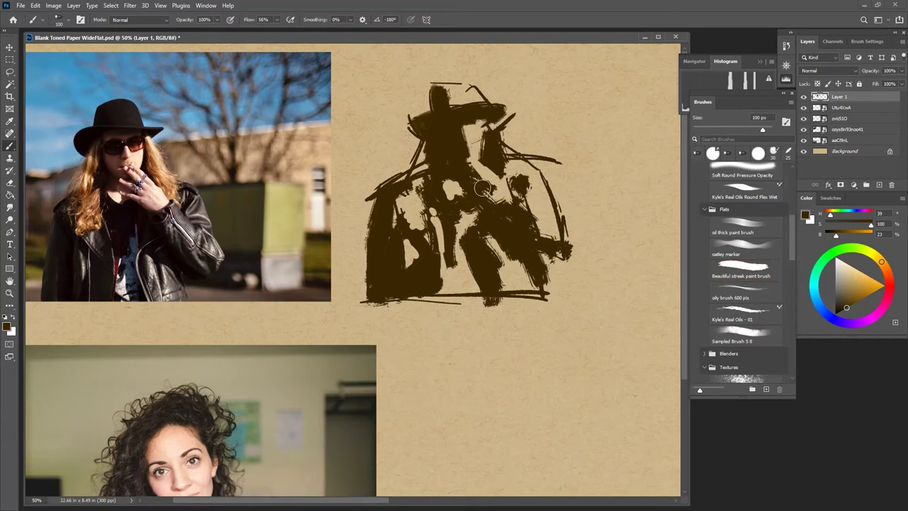
mouse_move(488, 188)
mouse_down()
mouse_move(465, 177)
mouse_move(471, 183)
mouse_up()
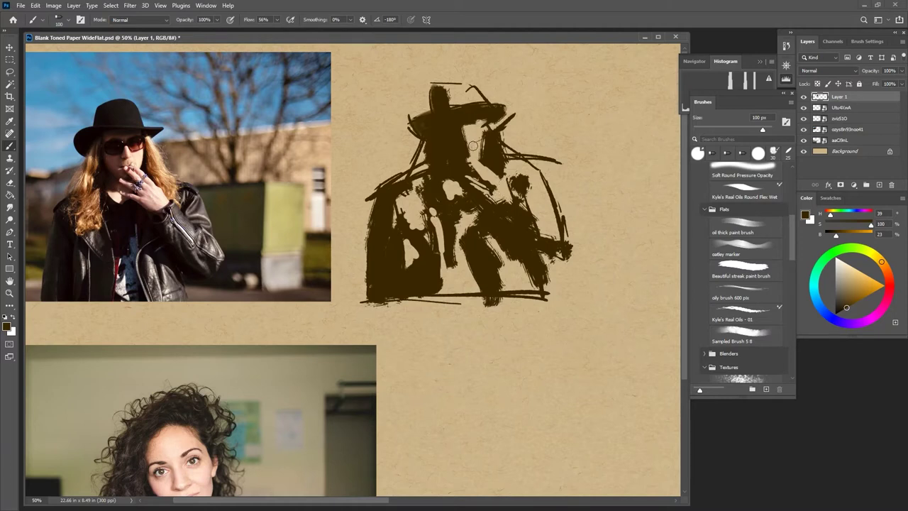
Step: Refine the lit side of the face and the edges of the right-hand hair shadow by alternately painting and erasing
drag(468, 124, 486, 122)
key(e)
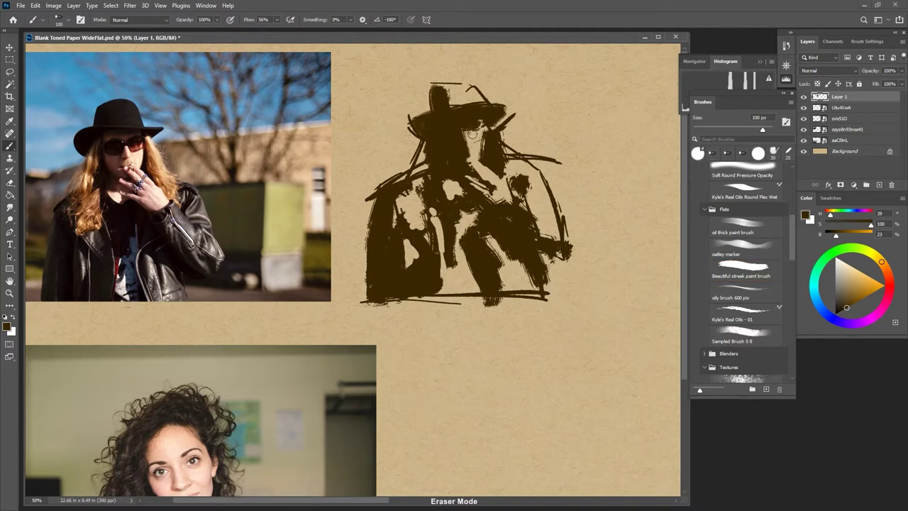
key(grave)
mouse_move(476, 125)
mouse_down()
mouse_move(482, 144)
mouse_move(496, 132)
mouse_move(516, 159)
mouse_up()
key(e)
key(b)
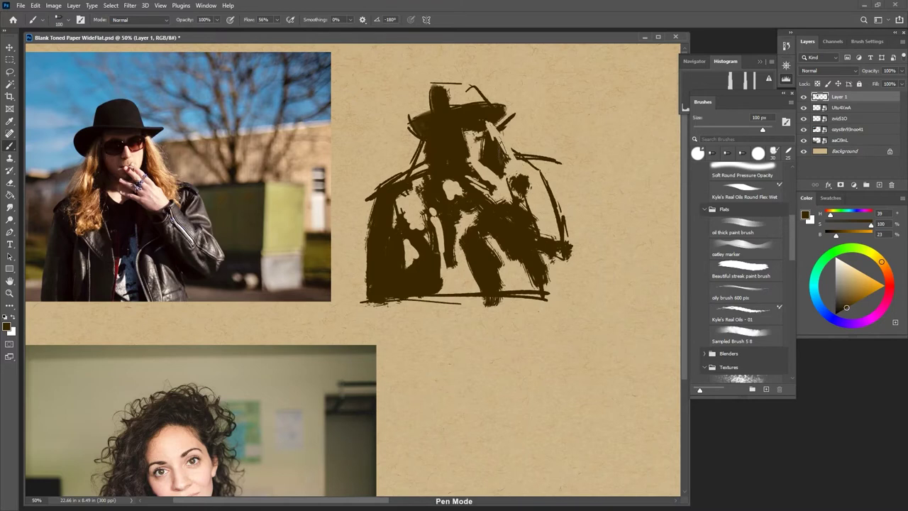
key(e)
drag(497, 131, 521, 166)
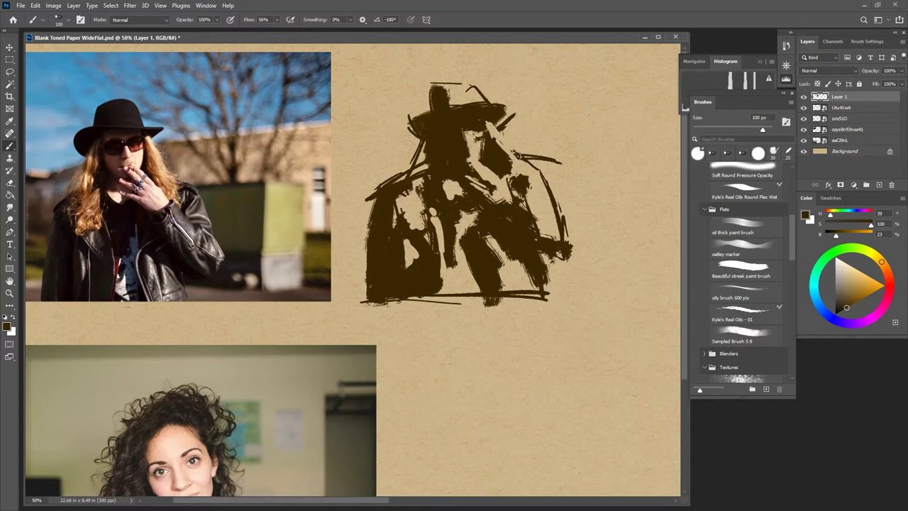
Step: Refine the right-hand collar and shoulder edge with dark and erased strokes, and break up the shadow edge beside the face
key(b)
mouse_move(523, 156)
mouse_down()
mouse_move(515, 182)
mouse_move(526, 180)
mouse_move(517, 187)
mouse_move(529, 186)
mouse_move(524, 176)
mouse_up()
key(e)
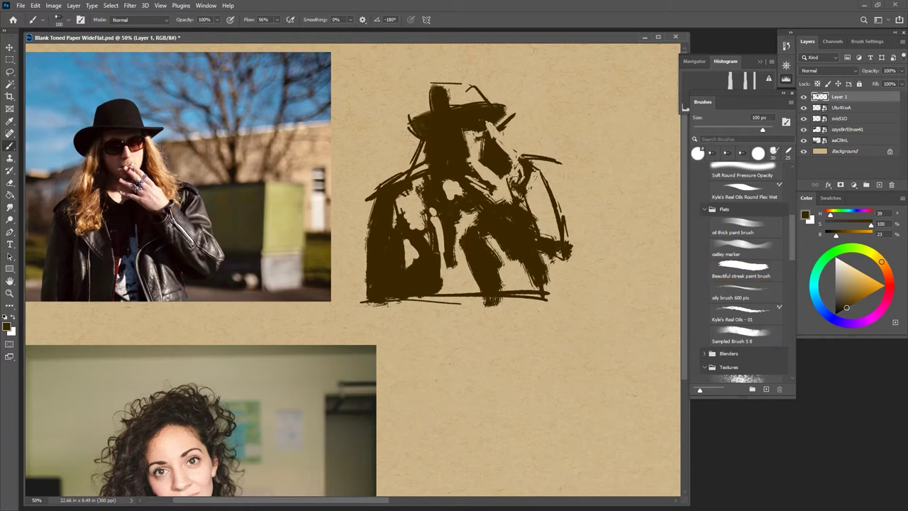
key(grave)
drag(525, 152, 537, 163)
key(grave)
key(grave)
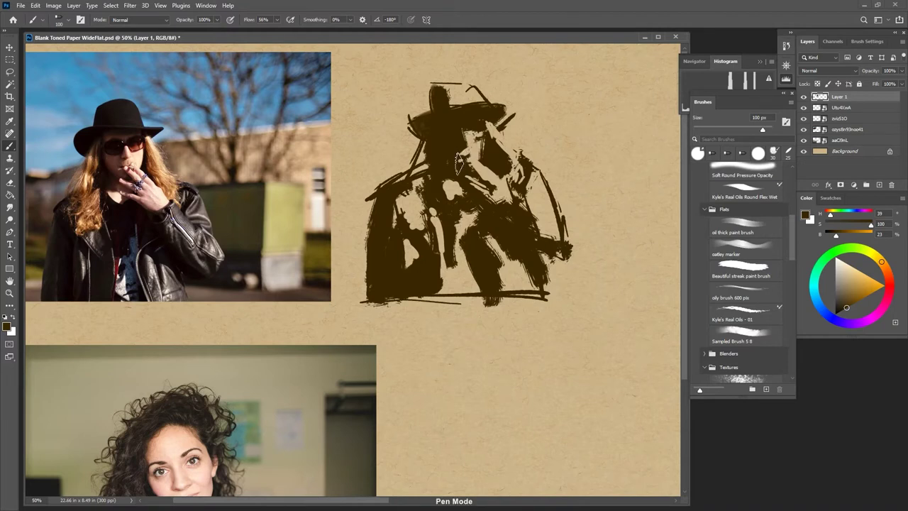
key(period)
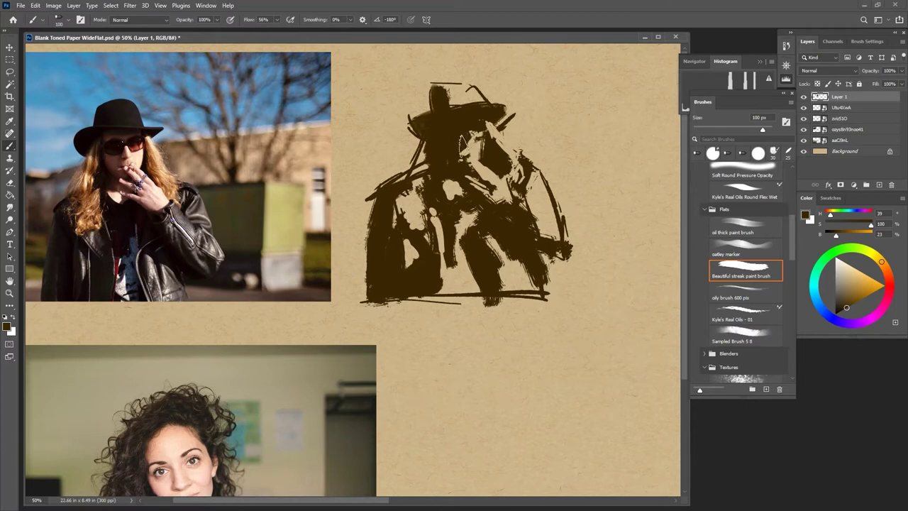
Step: Erase light strands into the left-hand hair from the hat brim down to the chest and tidy the brim's left end
key(grave)
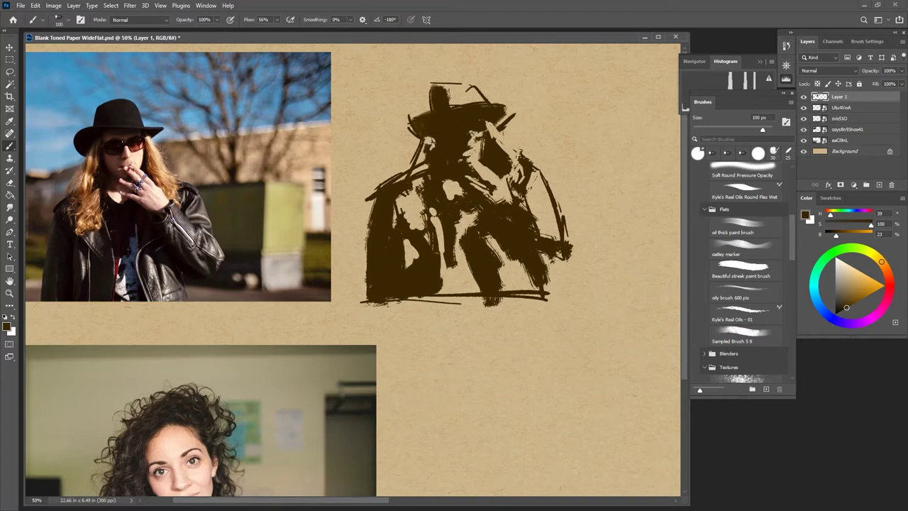
mouse_move(412, 117)
mouse_down()
mouse_move(413, 133)
mouse_move(420, 126)
mouse_up()
key(e)
drag(425, 173, 427, 189)
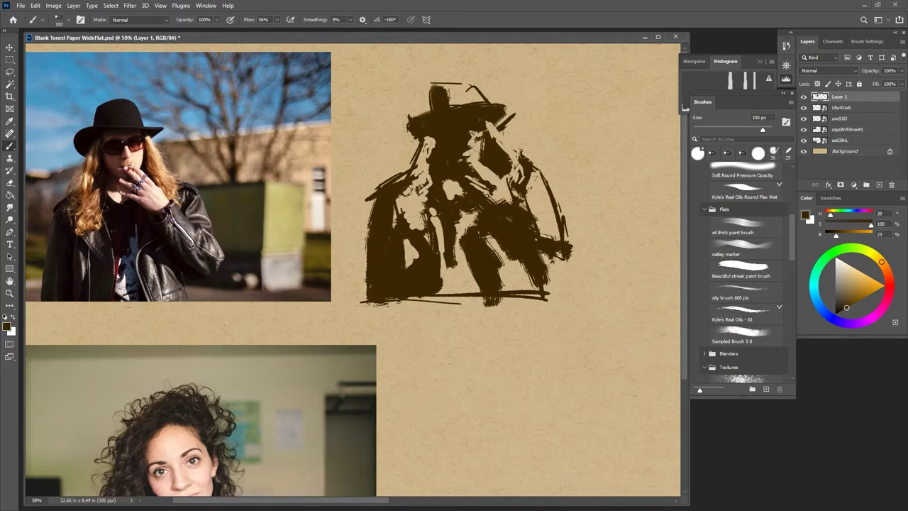
click(746, 270)
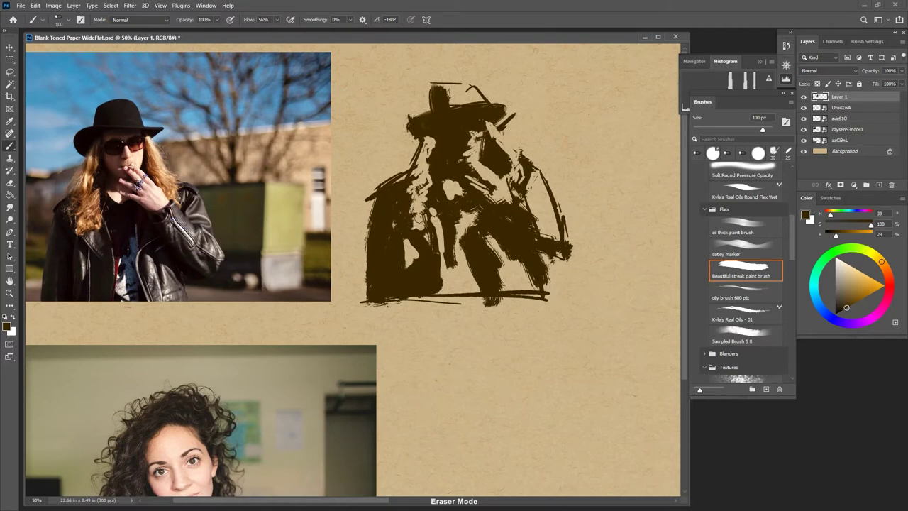
key(grave)
drag(420, 224, 410, 212)
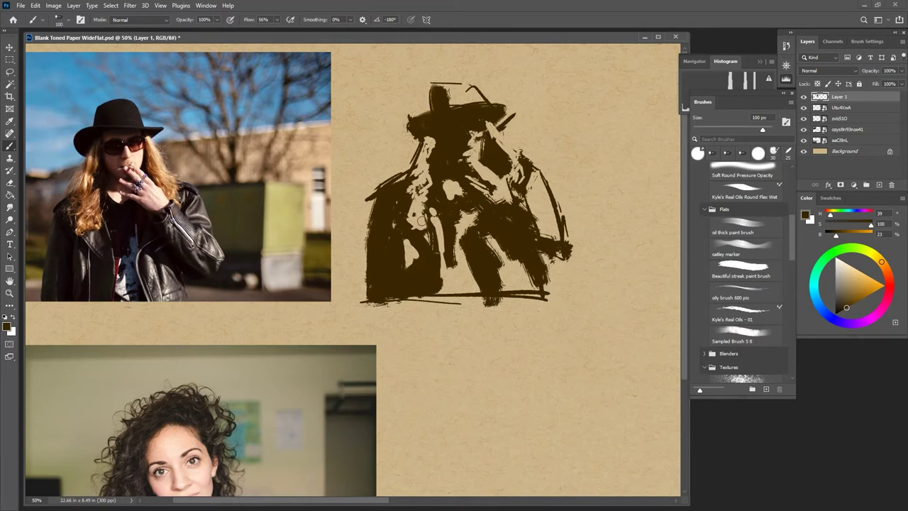
Step: Darken the left-hand jacket's front edge and recut the narrow light strip beside it
key(b)
drag(429, 208, 437, 262)
key(e)
drag(437, 213, 440, 241)
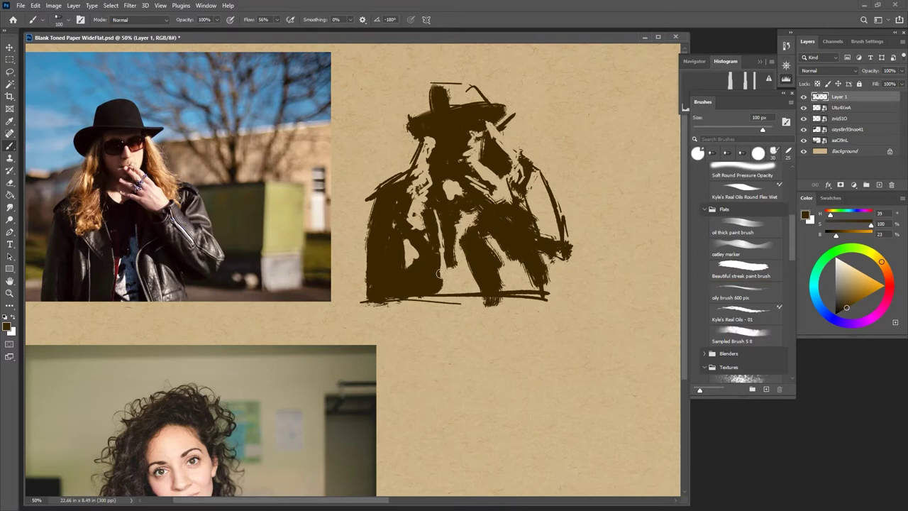
drag(436, 264, 436, 274)
Step: Shape the hat's crown with dark strokes along its top and side, and erase stray marks around the crown and brim
mouse_move(434, 88)
mouse_down()
mouse_move(457, 72)
mouse_move(442, 98)
mouse_up()
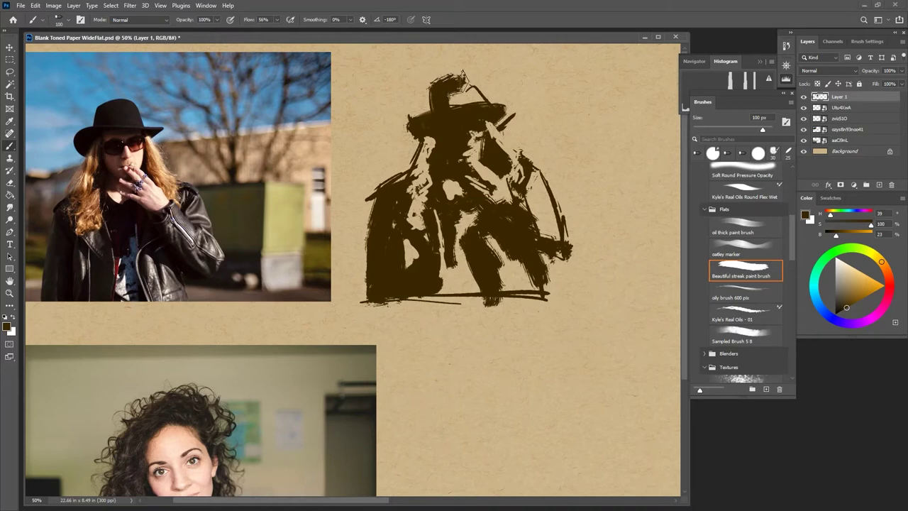
key(e)
drag(466, 79, 474, 88)
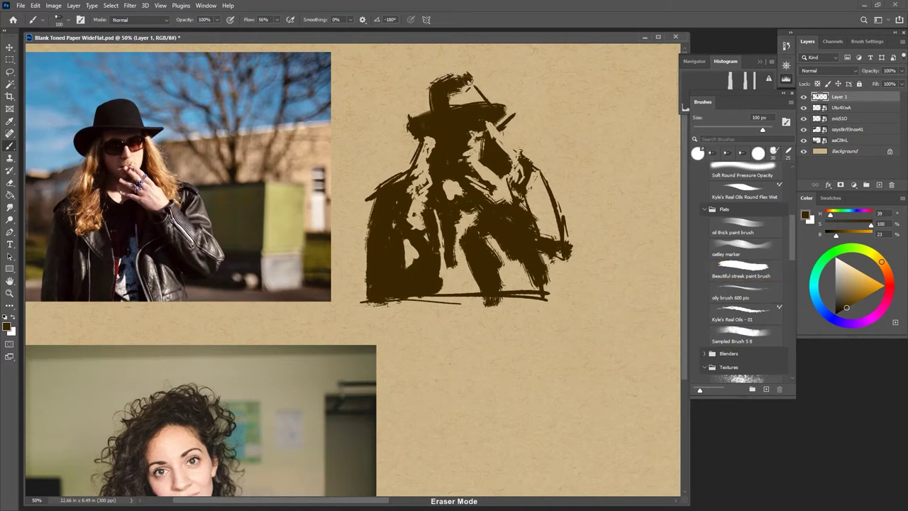
mouse_move(462, 85)
mouse_down()
mouse_move(449, 86)
mouse_move(468, 83)
mouse_up()
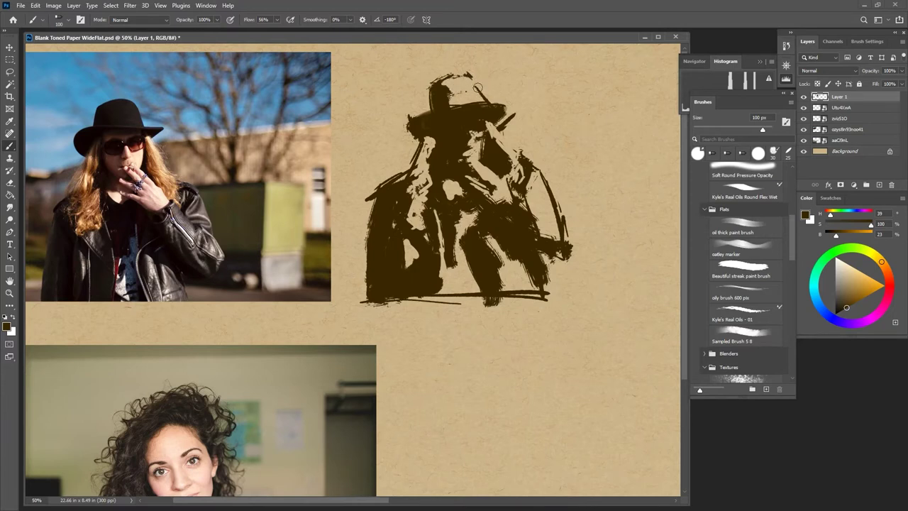
mouse_move(471, 76)
mouse_down()
mouse_move(483, 95)
mouse_move(481, 75)
mouse_up()
key(e)
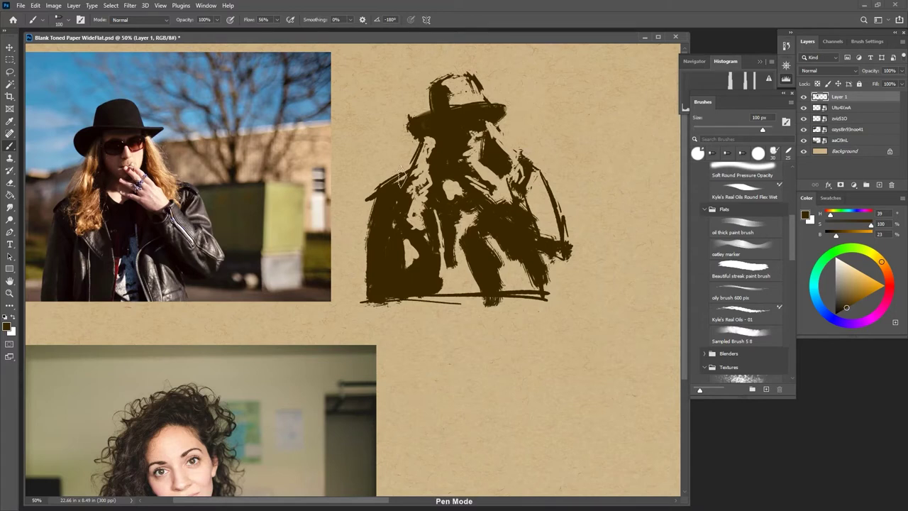
Step: Rework the outer edge of the left-hand hair above the shoulder by painting dark strokes and erasing broken light strands
key(period)
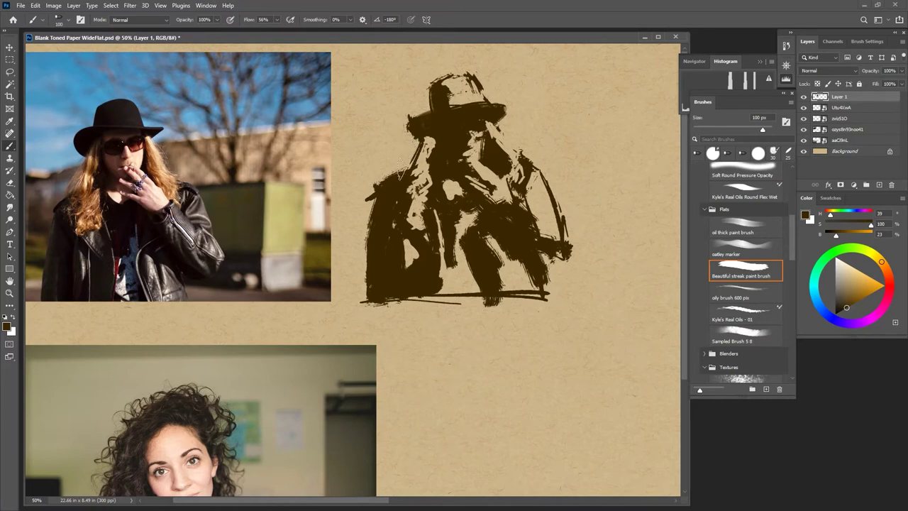
drag(426, 141, 401, 162)
key(e)
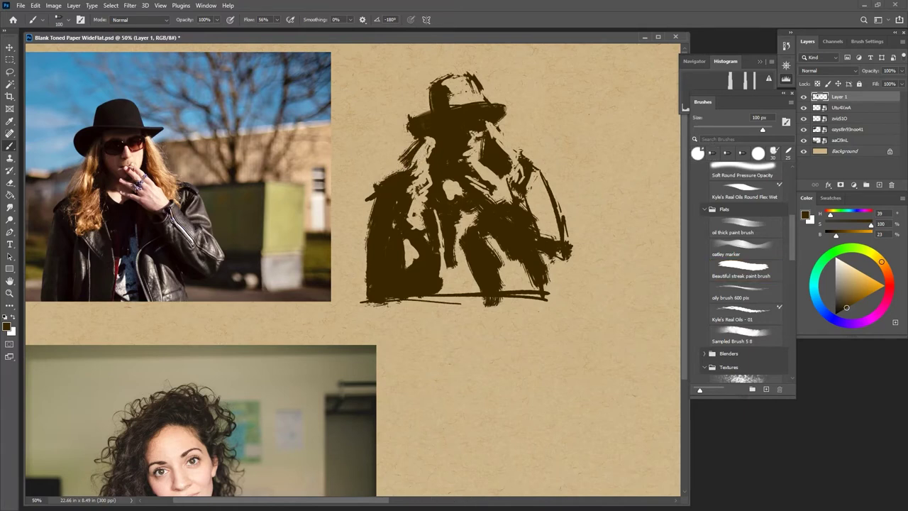
drag(417, 162, 403, 181)
mouse_move(418, 147)
mouse_down()
mouse_move(405, 168)
mouse_move(407, 149)
mouse_up()
key(b)
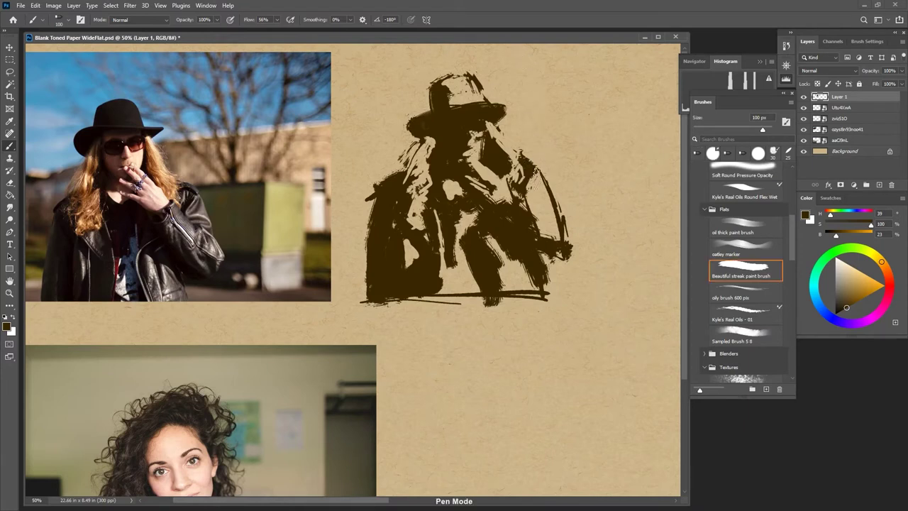
Step: Break up the right-hand sleeve with dark folds and light patches, and reshape the bent elbow's outer contour
key(e)
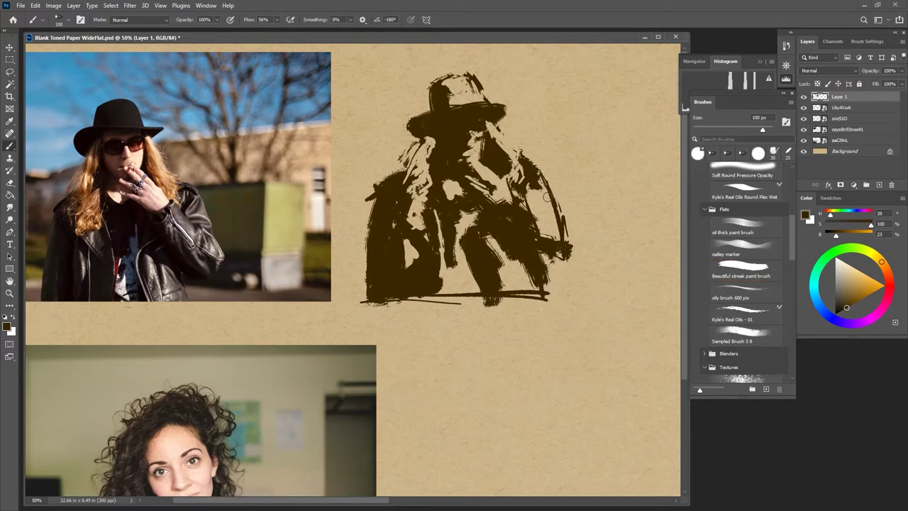
key(b)
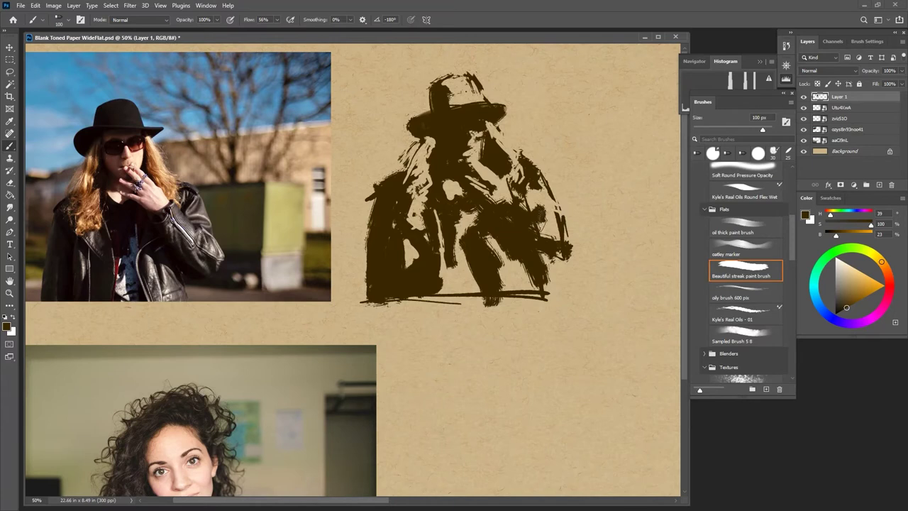
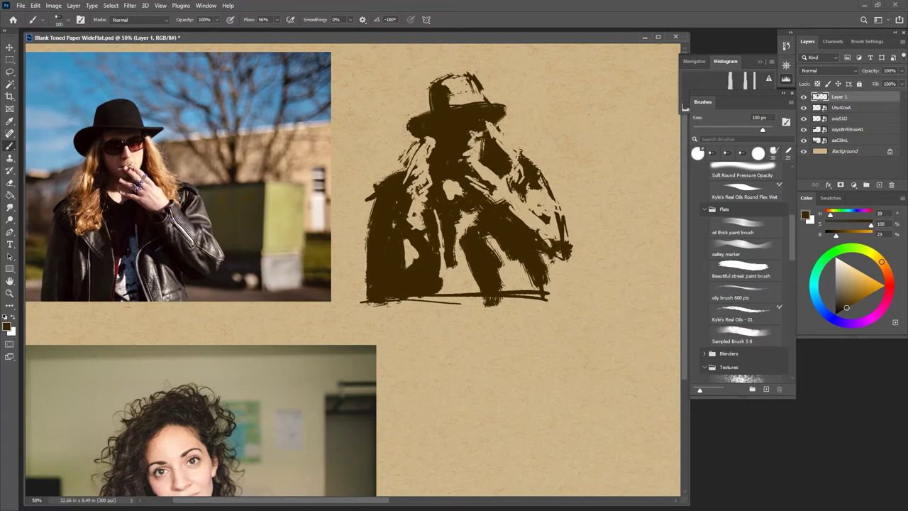
key(period)
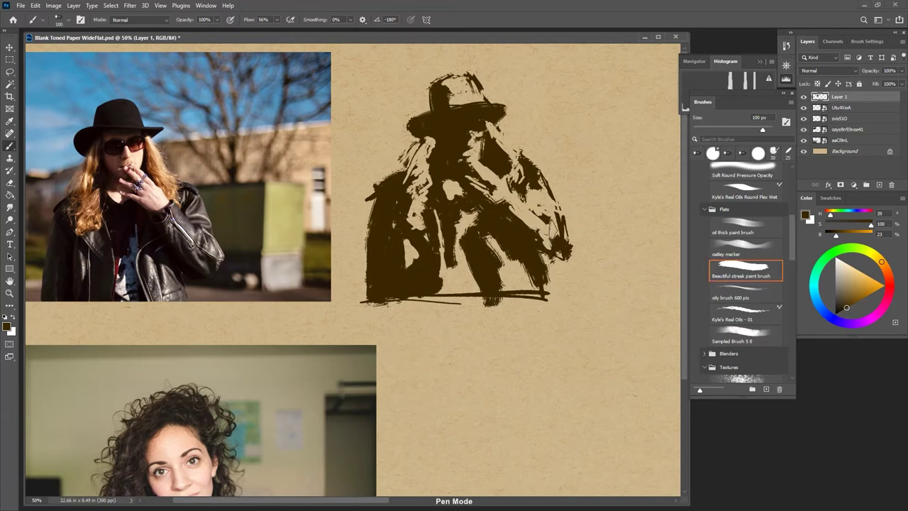
drag(554, 248, 568, 265)
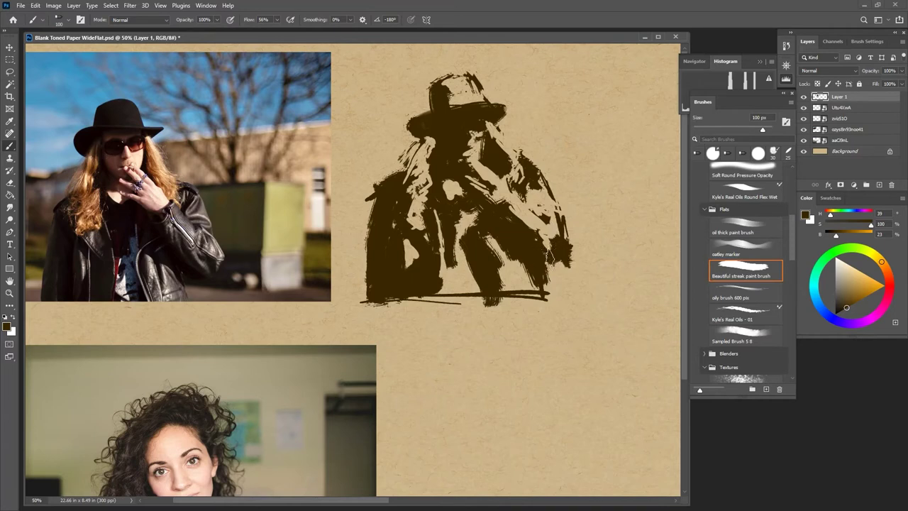
key(e)
mouse_move(540, 257)
mouse_down()
mouse_move(546, 279)
mouse_move(566, 268)
mouse_up()
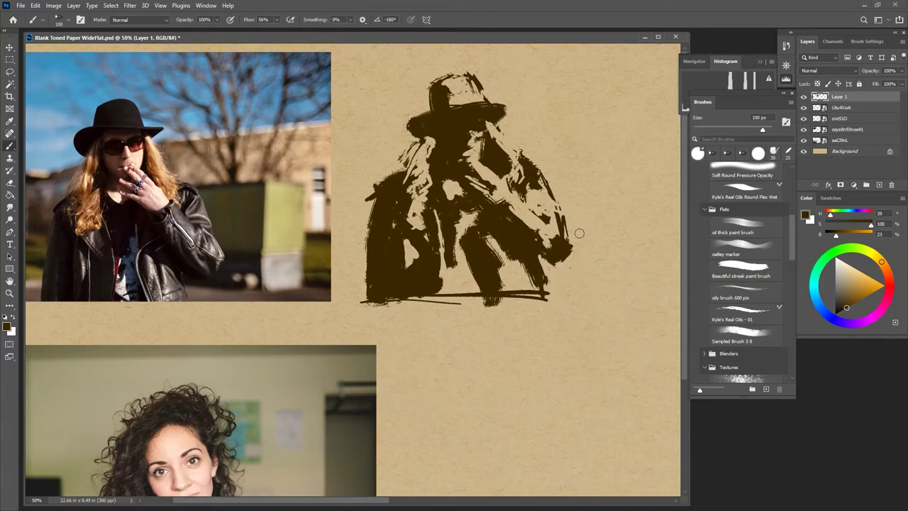
key(b)
mouse_move(567, 227)
mouse_down()
mouse_move(569, 245)
mouse_move(562, 226)
mouse_up()
drag(561, 227, 559, 234)
Step: Check the block-in of the man in the hat at a reduced view against its photo, then the face and hair up close
key(ctrl+minus)
key(ctrl+minus)
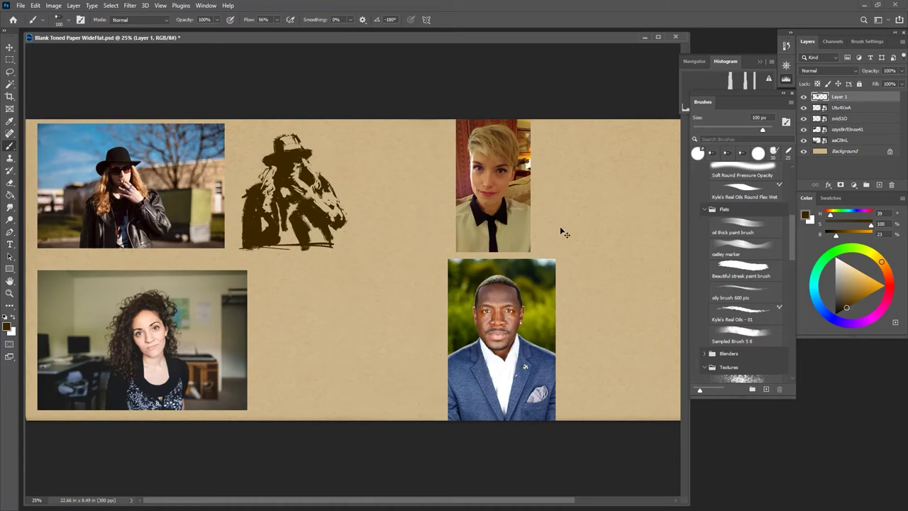
key(ctrl+plus)
mouse_move(354, 258)
mouse_down()
mouse_move(459, 335)
mouse_move(541, 362)
mouse_up()
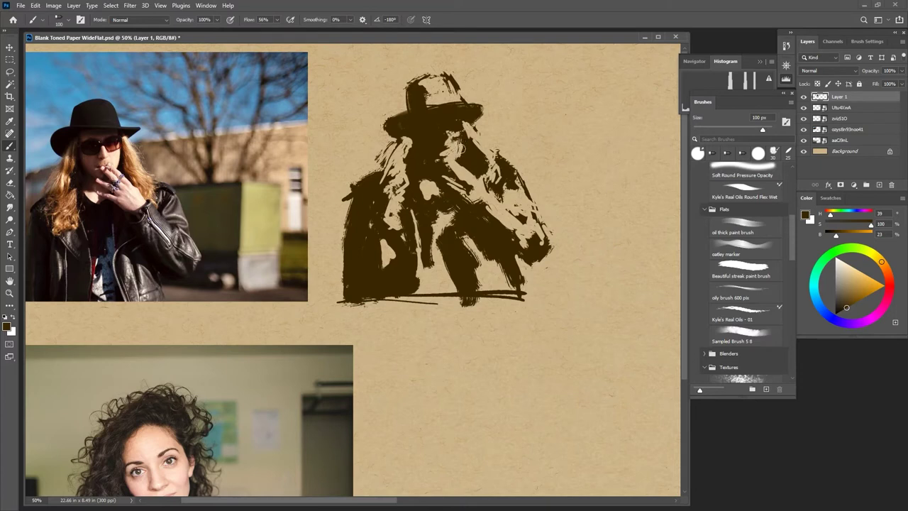
mouse_move(454, 139)
mouse_down()
mouse_move(459, 161)
mouse_move(462, 151)
mouse_up()
drag(478, 144, 484, 166)
Step: With the 10 px pen brush, sketch a cranium circle, slanted brow line and angular jaw beside the curly-haired woman's photo
drag(683, 181, 691, 313)
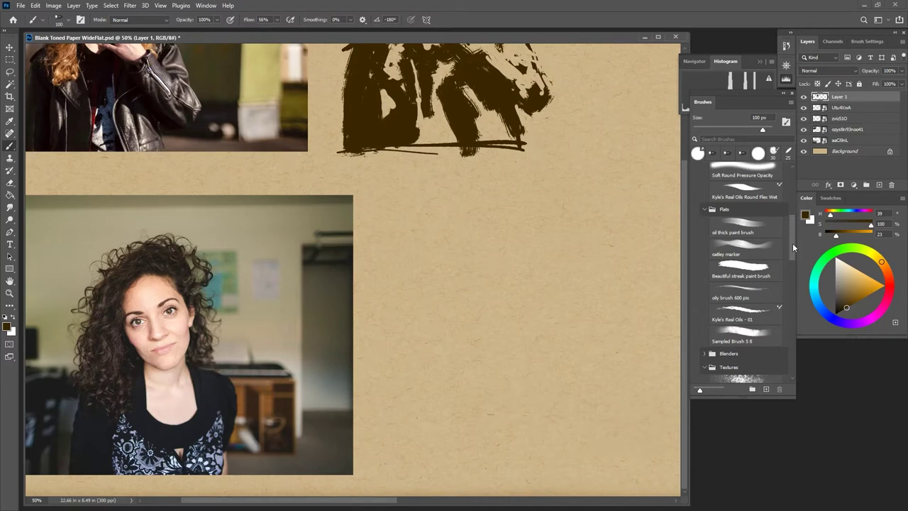
scroll(792, 243, up, 5)
click(741, 254)
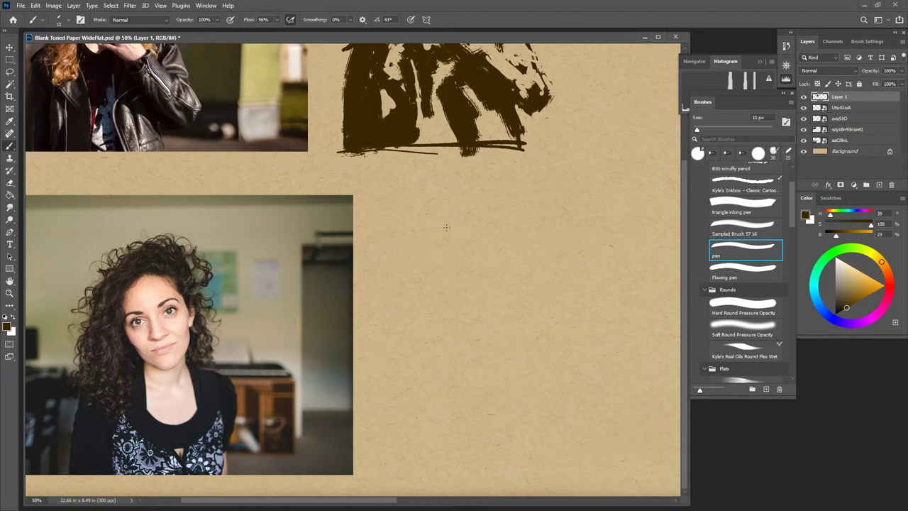
mouse_move(420, 277)
mouse_down()
mouse_move(472, 287)
mouse_move(468, 237)
mouse_move(422, 280)
mouse_move(474, 283)
mouse_move(449, 233)
mouse_move(438, 295)
mouse_up()
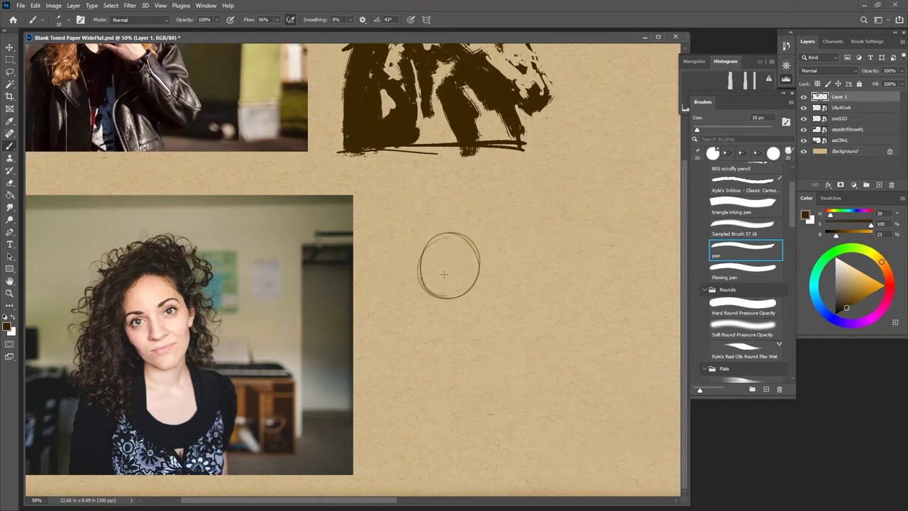
drag(423, 277, 477, 256)
drag(436, 300, 462, 329)
mouse_move(489, 290)
mouse_down()
mouse_move(495, 320)
mouse_move(476, 313)
mouse_move(492, 306)
mouse_move(473, 318)
mouse_move(488, 295)
mouse_move(456, 316)
mouse_move(479, 314)
mouse_move(488, 286)
mouse_move(488, 317)
mouse_up()
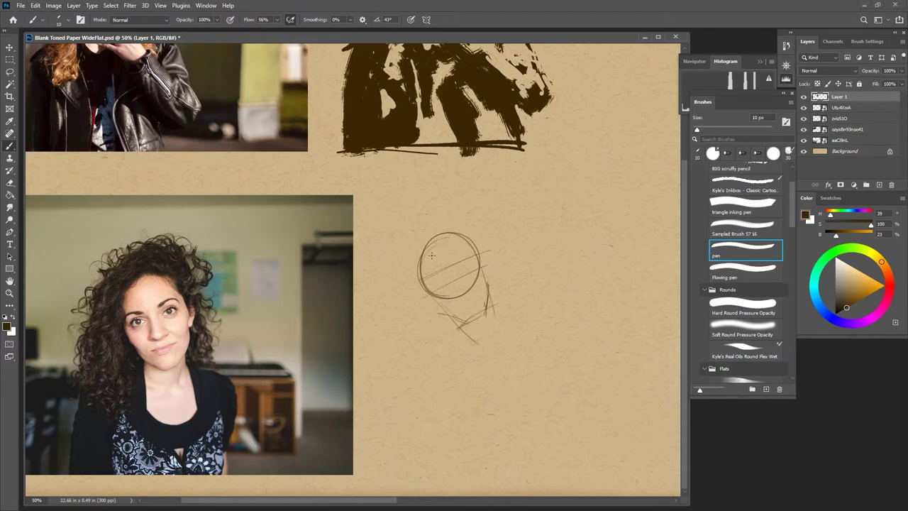
Step: Add the tilted centre line, hairline, eye and nose placement marks to the woman's construction head
drag(428, 256, 452, 245)
drag(458, 287, 475, 316)
drag(431, 234, 483, 327)
mouse_move(463, 273)
mouse_down()
mouse_move(472, 273)
mouse_move(449, 281)
mouse_up()
drag(467, 305, 474, 303)
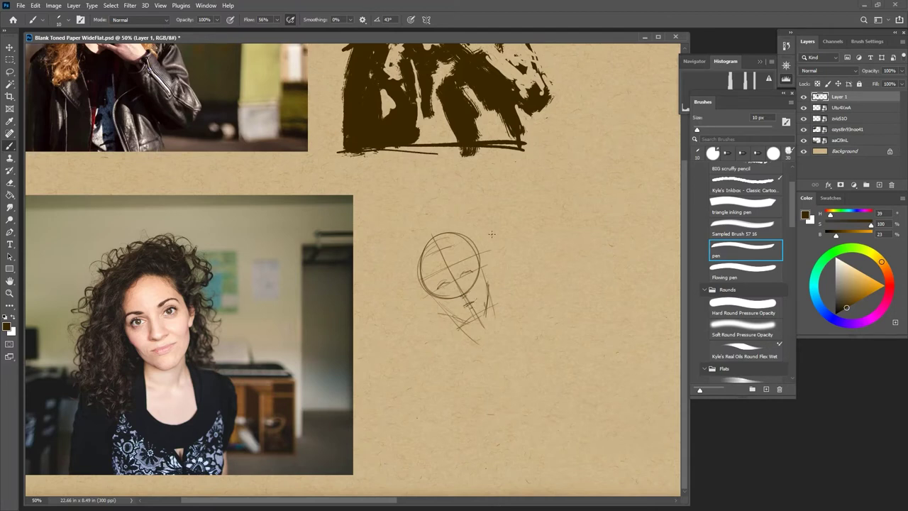
Step: Sketch the cheek contours and the angular outline of the curly hair mass around the construction head
drag(482, 283, 444, 303)
drag(484, 293, 481, 282)
drag(482, 265, 488, 276)
drag(417, 288, 439, 307)
mouse_move(433, 258)
mouse_down()
mouse_move(426, 290)
mouse_move(439, 311)
mouse_move(429, 325)
mouse_move(439, 363)
mouse_move(416, 372)
mouse_move(397, 342)
mouse_move(411, 250)
mouse_move(467, 222)
mouse_move(506, 266)
mouse_move(519, 310)
mouse_up()
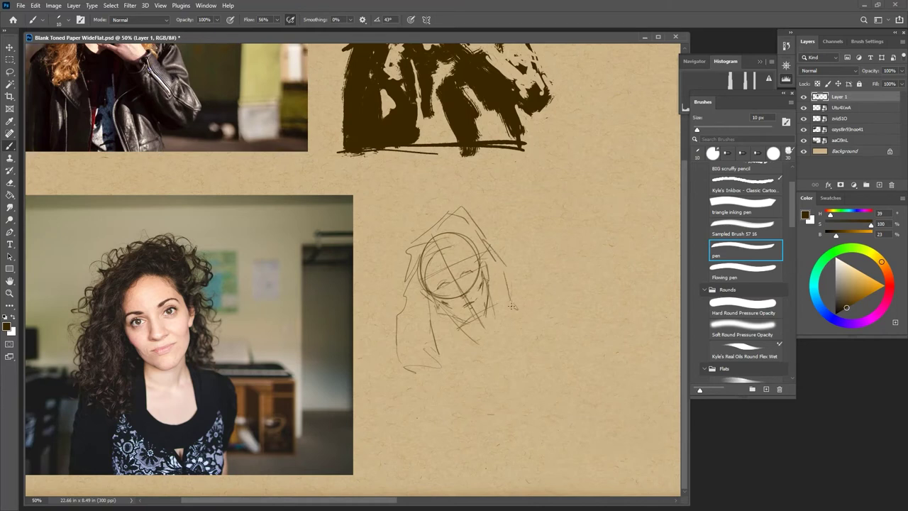
Step: Sketch the neck, neckline and both shoulder contours below the construction head
drag(489, 300, 485, 345)
mouse_move(441, 325)
mouse_down()
mouse_move(473, 344)
mouse_move(512, 339)
mouse_move(471, 339)
mouse_move(507, 334)
mouse_move(491, 319)
mouse_move(518, 330)
mouse_up()
drag(410, 326, 394, 366)
drag(436, 314, 393, 342)
mouse_move(508, 329)
mouse_down()
mouse_move(532, 334)
mouse_move(543, 359)
mouse_move(542, 340)
mouse_move(535, 389)
mouse_up()
drag(498, 312, 521, 325)
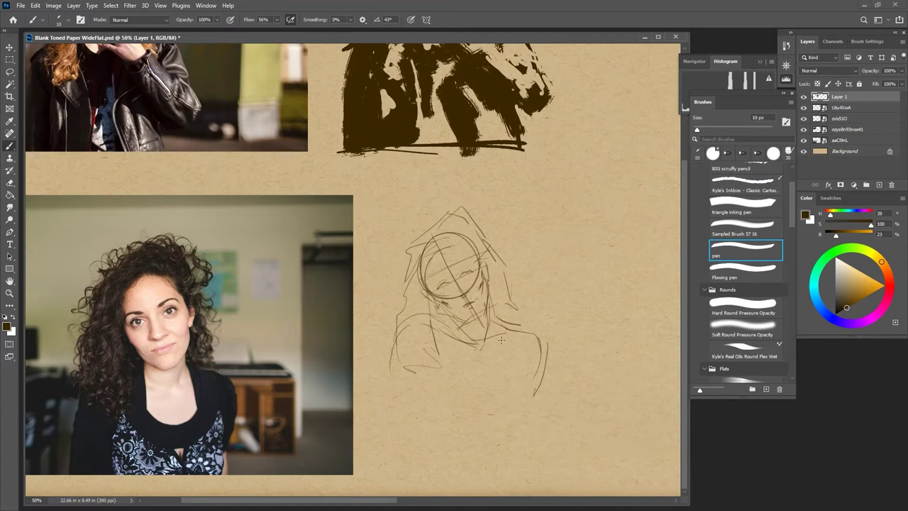
Step: Restate the cranium circle, then clear the whole construction sketch beside the woman's photo
mouse_move(452, 238)
mouse_down()
mouse_move(454, 296)
mouse_move(421, 273)
mouse_move(450, 237)
mouse_move(426, 263)
mouse_up()
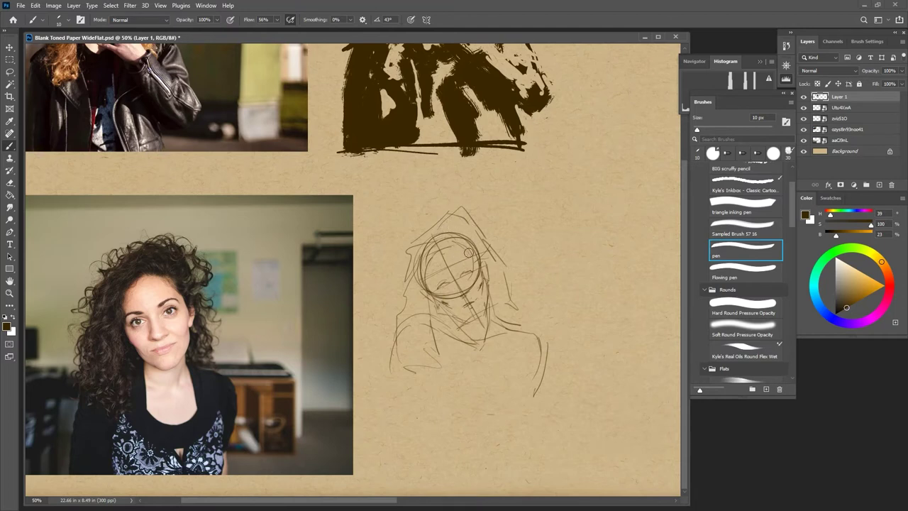
mouse_move(421, 253)
mouse_down()
mouse_move(461, 242)
mouse_move(490, 256)
mouse_move(484, 278)
mouse_move(442, 327)
mouse_move(499, 315)
mouse_move(525, 324)
mouse_move(540, 381)
mouse_move(534, 335)
mouse_move(477, 352)
mouse_move(475, 291)
mouse_move(498, 263)
mouse_move(492, 237)
mouse_move(410, 258)
mouse_move(449, 207)
mouse_move(462, 211)
mouse_move(479, 232)
mouse_move(469, 254)
mouse_move(446, 218)
mouse_move(408, 287)
mouse_move(429, 350)
mouse_up()
key(ctrl+z)
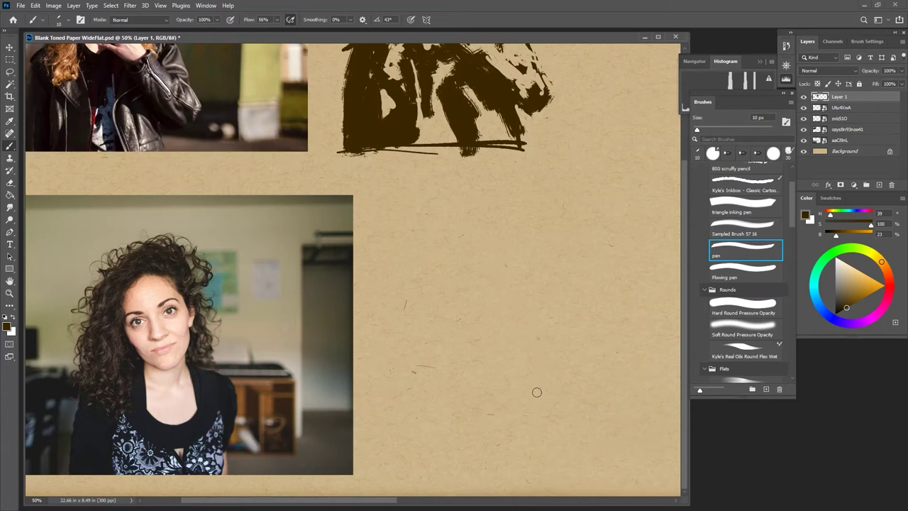
drag(409, 310, 387, 358)
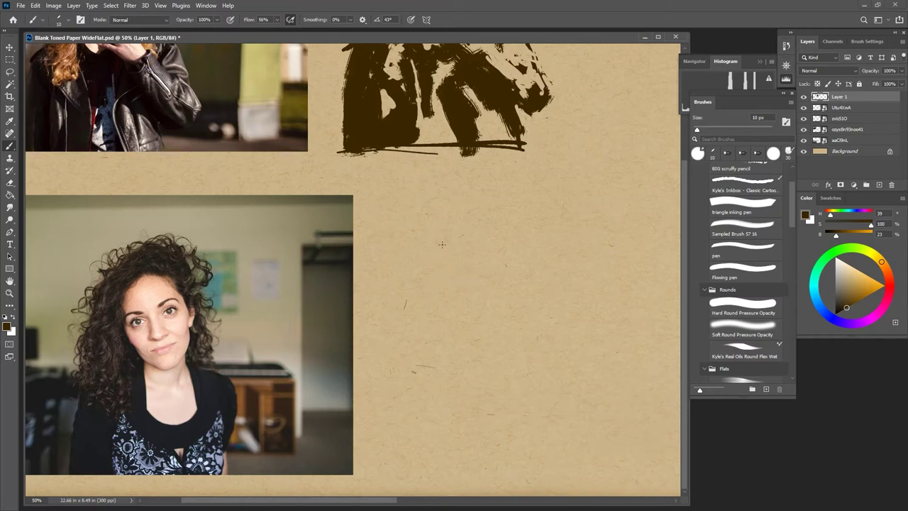
Step: Sketch the outer hair arc and the tilted face oval beside the woman's photo with the pen brush
click(743, 250)
drag(437, 244, 413, 309)
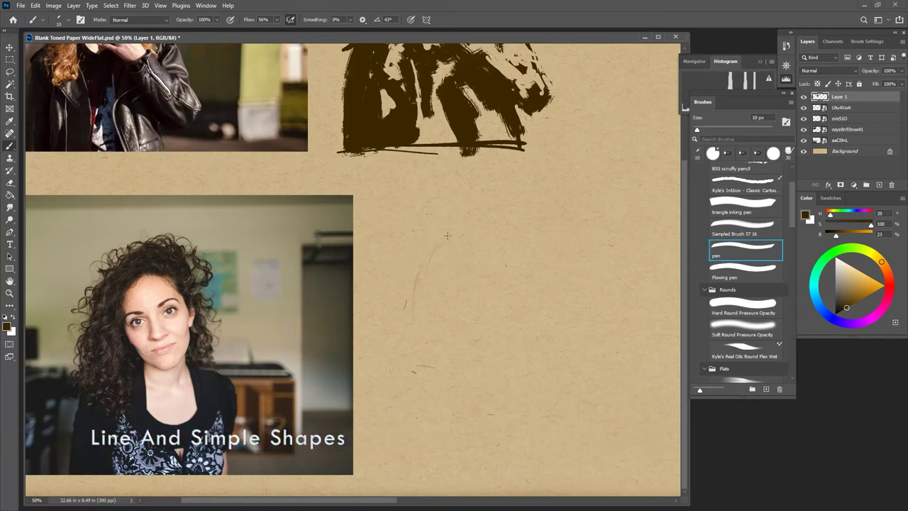
mouse_move(445, 241)
mouse_down()
mouse_move(474, 209)
mouse_move(523, 246)
mouse_move(541, 315)
mouse_up()
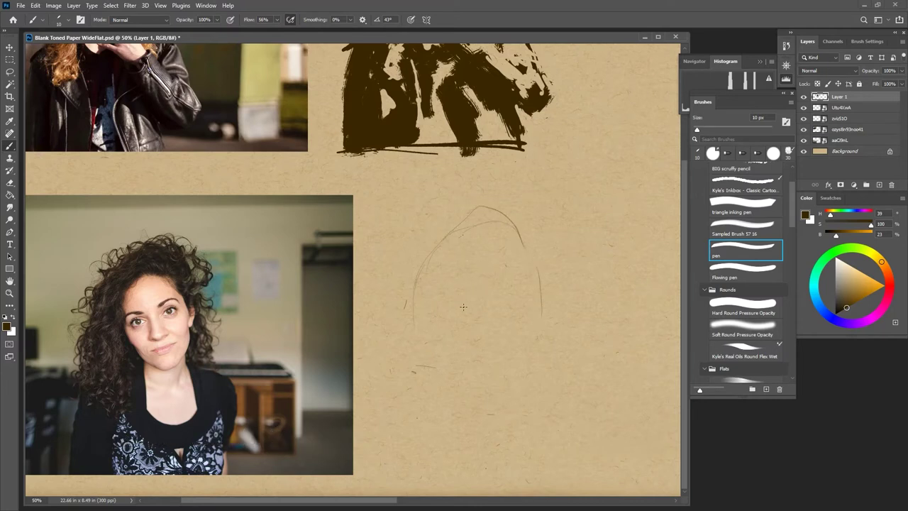
mouse_move(457, 307)
mouse_down()
mouse_move(489, 342)
mouse_move(506, 346)
mouse_move(517, 313)
mouse_up()
mouse_move(489, 242)
mouse_down()
mouse_move(442, 286)
mouse_move(454, 312)
mouse_move(486, 337)
mouse_move(472, 321)
mouse_move(510, 340)
mouse_move(498, 349)
mouse_move(522, 342)
mouse_move(526, 318)
mouse_move(505, 349)
mouse_move(523, 332)
mouse_move(504, 348)
mouse_up()
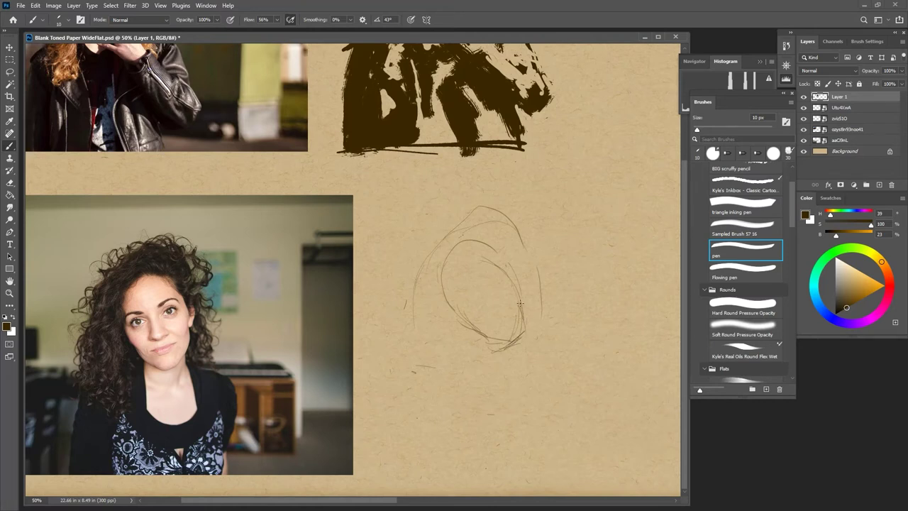
Step: Draw tilted centre lines over the photo's face and inside the sketched oval, and erase the line from the oval
drag(142, 292, 172, 388)
drag(119, 218, 181, 415)
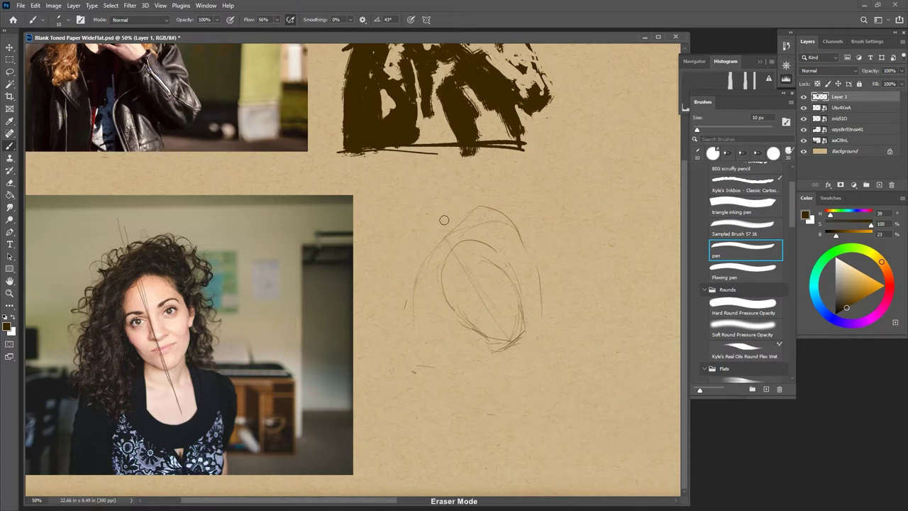
drag(493, 308, 481, 292)
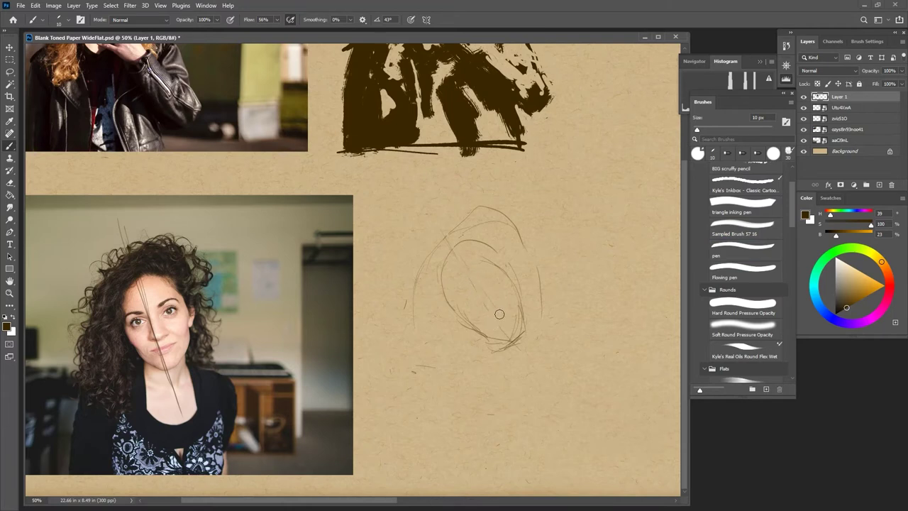
Step: Trace the hair crown on the photo and sketch the matching crown and right-hand hair contour around the face oval
key(b)
drag(141, 236, 207, 255)
mouse_move(454, 229)
mouse_down()
mouse_move(482, 210)
mouse_move(508, 210)
mouse_move(481, 212)
mouse_move(525, 226)
mouse_move(500, 197)
mouse_move(525, 248)
mouse_up()
mouse_move(515, 214)
mouse_down()
mouse_move(534, 315)
mouse_move(555, 359)
mouse_move(546, 361)
mouse_up()
mouse_move(525, 254)
mouse_down()
mouse_move(530, 290)
mouse_move(562, 358)
mouse_move(552, 386)
mouse_up()
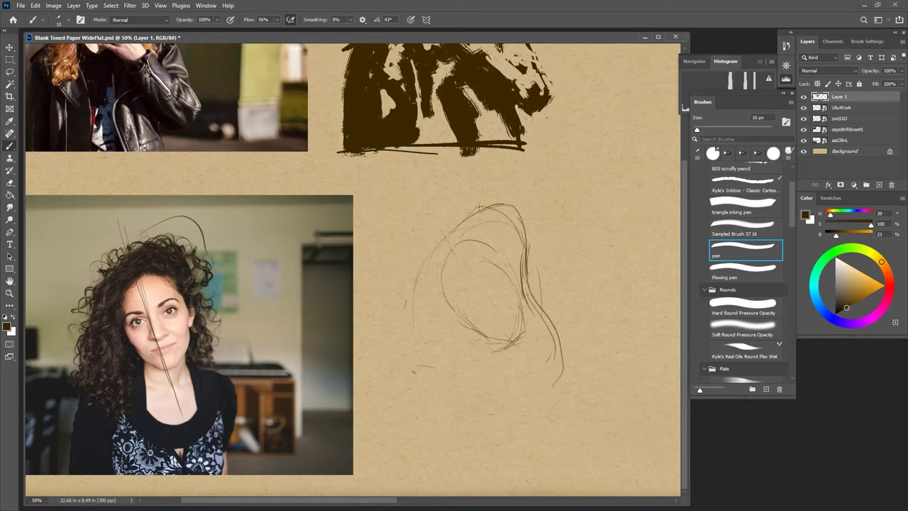
Step: Sketch the sweeping left contour of the hair and its inner edge along the face down to chest level
mouse_move(474, 208)
mouse_down()
mouse_move(429, 239)
mouse_move(413, 293)
mouse_move(416, 329)
mouse_up()
mouse_move(453, 218)
mouse_down()
mouse_move(425, 253)
mouse_move(437, 406)
mouse_up()
drag(422, 360, 434, 373)
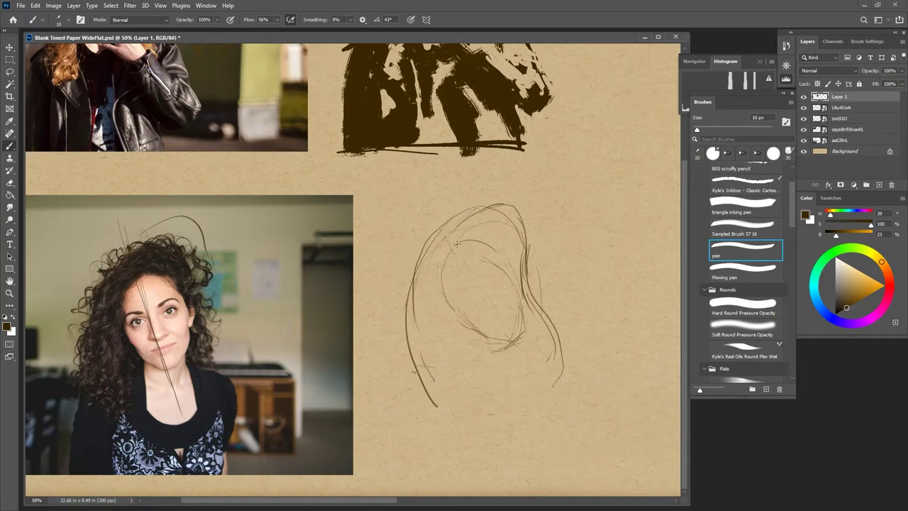
mouse_move(456, 251)
mouse_down()
mouse_move(466, 244)
mouse_move(443, 272)
mouse_move(471, 387)
mouse_move(466, 420)
mouse_move(470, 413)
mouse_up()
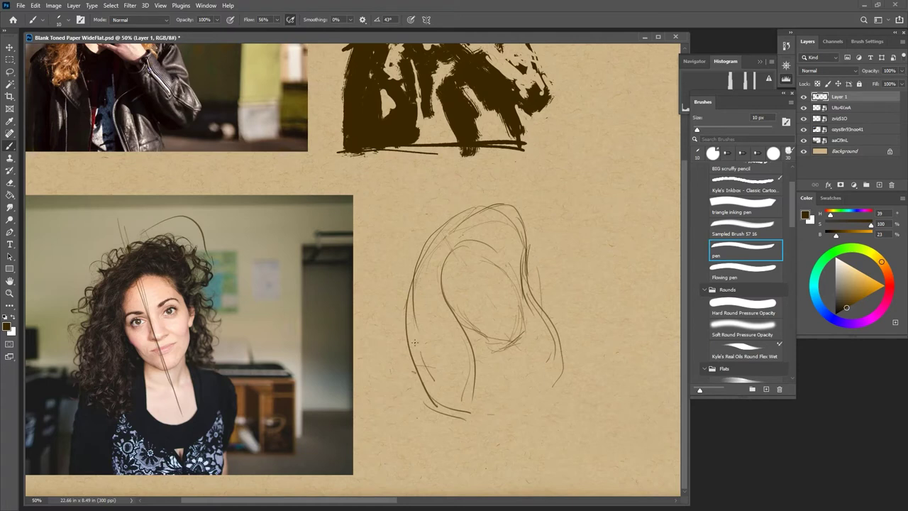
Step: Sketch both shoulder lines and the outer arm contours below the head
drag(417, 345, 410, 457)
mouse_move(418, 365)
mouse_down()
mouse_move(413, 429)
mouse_move(429, 461)
mouse_up()
mouse_move(422, 332)
mouse_down()
mouse_move(483, 348)
mouse_move(409, 332)
mouse_move(542, 351)
mouse_move(462, 346)
mouse_move(535, 352)
mouse_move(584, 359)
mouse_up()
mouse_move(513, 355)
mouse_down()
mouse_move(586, 372)
mouse_move(576, 382)
mouse_move(575, 428)
mouse_up()
drag(588, 367, 565, 457)
drag(588, 383, 556, 457)
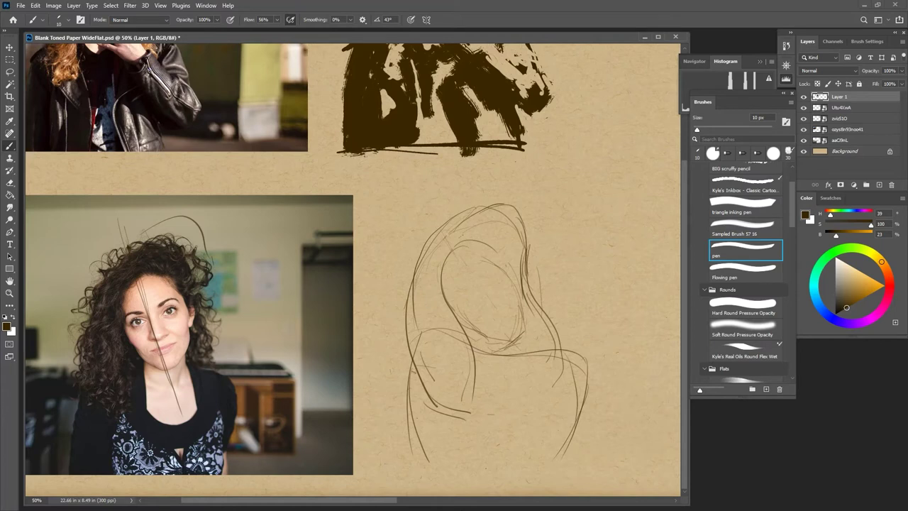
Step: Draw a sample S-curve, C-curve and straight line beside the woman's sketch
mouse_move(614, 219)
mouse_down()
mouse_move(612, 274)
mouse_move(648, 341)
mouse_move(630, 397)
mouse_up()
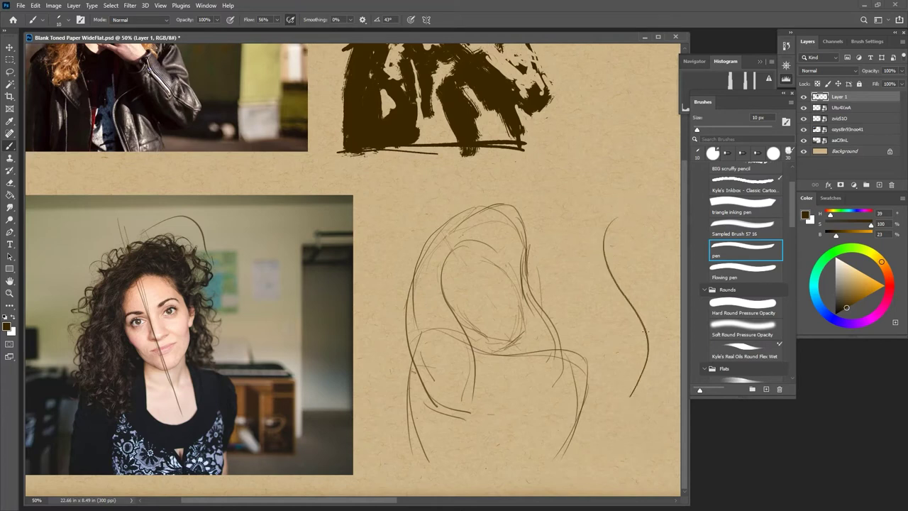
mouse_move(604, 218)
mouse_down()
mouse_move(597, 321)
mouse_move(629, 368)
mouse_up()
drag(565, 207, 665, 203)
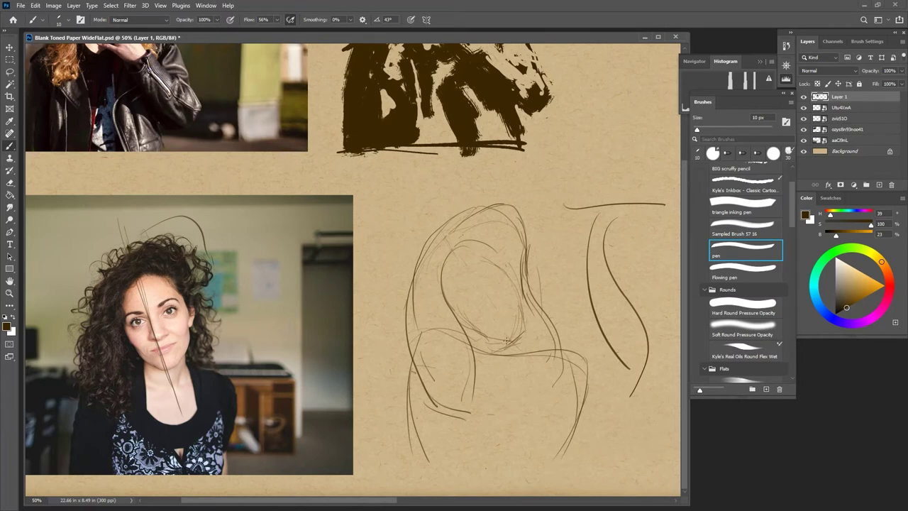
Step: Darken the chin, jaw and cheek contours of the face and mark the base of the nose
mouse_move(498, 346)
mouse_down()
mouse_move(517, 337)
mouse_move(522, 329)
mouse_move(500, 343)
mouse_move(519, 333)
mouse_move(524, 304)
mouse_move(519, 329)
mouse_move(524, 305)
mouse_move(499, 312)
mouse_move(493, 344)
mouse_move(475, 336)
mouse_move(500, 338)
mouse_up()
drag(522, 283, 518, 309)
mouse_move(462, 322)
mouse_down()
mouse_move(479, 327)
mouse_move(489, 325)
mouse_move(472, 324)
mouse_move(512, 324)
mouse_move(510, 308)
mouse_move(515, 331)
mouse_move(491, 334)
mouse_up()
drag(485, 308, 497, 303)
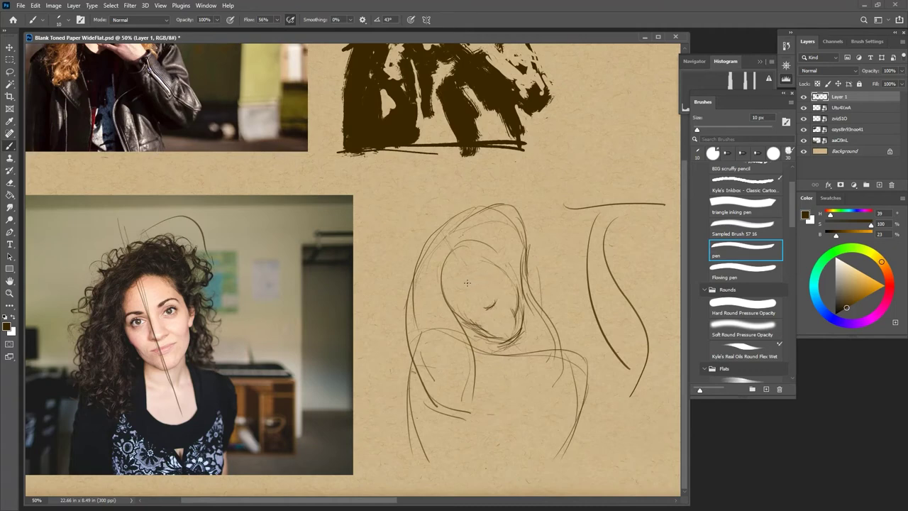
Step: Draw the eyebrows and eyelid lines of both eyes along the tilted face
drag(461, 298, 498, 271)
drag(485, 278, 498, 271)
mouse_move(465, 289)
mouse_down()
mouse_move(458, 299)
mouse_move(464, 292)
mouse_up()
mouse_move(465, 283)
mouse_down()
mouse_move(451, 288)
mouse_move(501, 270)
mouse_up()
drag(460, 303, 470, 302)
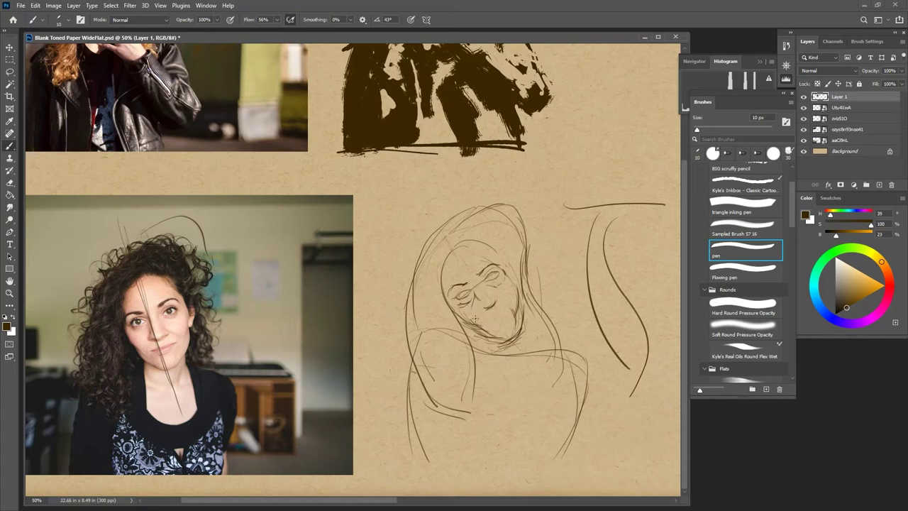
Step: Add under-eye, cheek and mouth lines, and draw the hairline with its curled lock above the forehead
drag(455, 308, 469, 317)
drag(515, 284, 518, 301)
mouse_move(508, 311)
mouse_down()
mouse_move(492, 324)
mouse_move(505, 318)
mouse_up()
drag(454, 251, 488, 247)
mouse_move(486, 219)
mouse_down()
mouse_move(489, 246)
mouse_move(482, 218)
mouse_move(517, 231)
mouse_move(510, 246)
mouse_move(512, 220)
mouse_move(510, 245)
mouse_move(500, 215)
mouse_move(491, 244)
mouse_move(454, 223)
mouse_up()
key(grave)
key(grave)
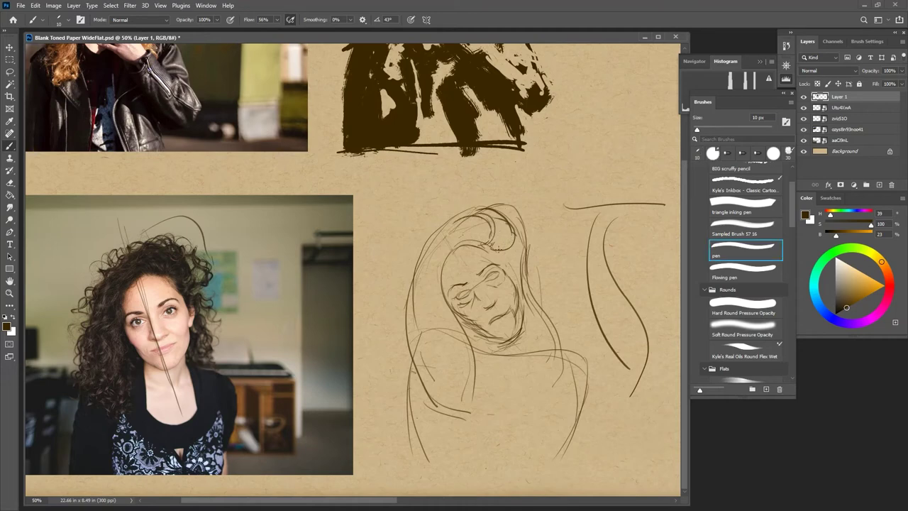
Step: Refine the nose and mouth lines, add brow and forehead lines, and restate the right hair contour
mouse_move(471, 296)
mouse_down()
mouse_move(468, 303)
mouse_move(492, 287)
mouse_move(473, 305)
mouse_move(495, 292)
mouse_move(481, 310)
mouse_up()
mouse_move(478, 319)
mouse_down()
mouse_move(487, 330)
mouse_move(507, 322)
mouse_up()
mouse_move(480, 276)
mouse_down()
mouse_move(467, 272)
mouse_move(479, 263)
mouse_up()
mouse_move(468, 261)
mouse_down()
mouse_move(502, 241)
mouse_move(514, 254)
mouse_move(514, 222)
mouse_move(557, 358)
mouse_up()
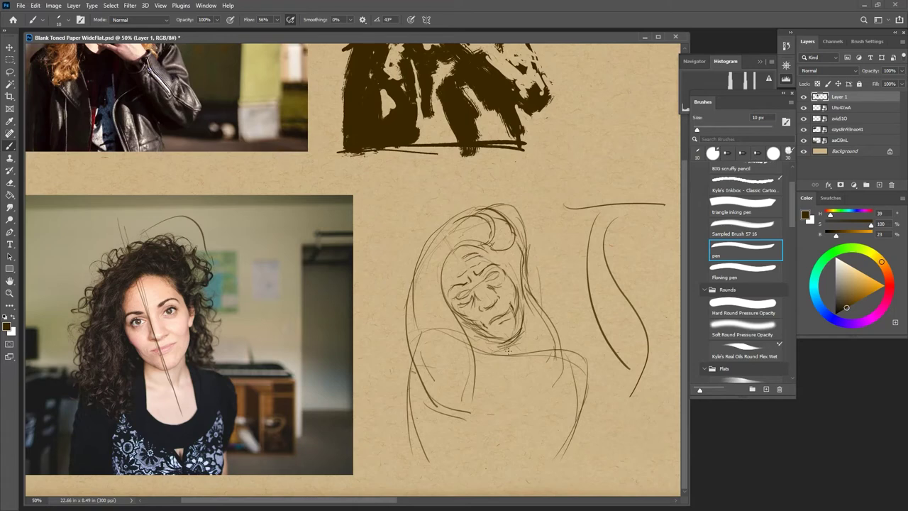
Step: Sketch the neck sides converging at the pit of the neck, with curved contour lines across the throat
mouse_move(525, 332)
mouse_down()
mouse_move(515, 375)
mouse_move(520, 348)
mouse_move(522, 371)
mouse_up()
drag(483, 339, 508, 368)
drag(523, 333, 514, 372)
drag(486, 339, 509, 369)
drag(474, 350, 501, 368)
mouse_move(474, 346)
mouse_down()
mouse_move(488, 360)
mouse_move(496, 356)
mouse_up()
mouse_move(495, 354)
mouse_down()
mouse_move(506, 365)
mouse_move(520, 348)
mouse_up()
drag(521, 353, 515, 366)
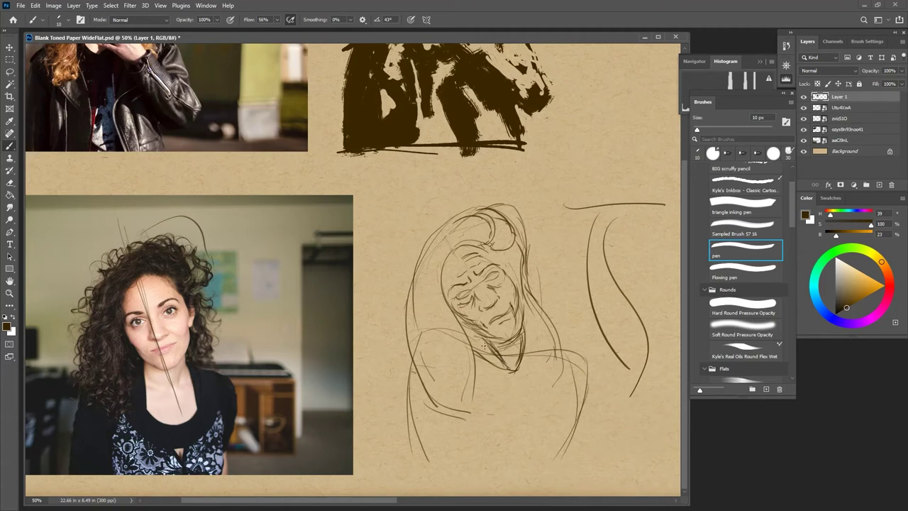
Step: Draw and darken the scooped neckline of the top from both sides of the neck across the chest
drag(475, 333, 491, 361)
mouse_move(526, 330)
mouse_down()
mouse_move(525, 359)
mouse_move(539, 346)
mouse_move(558, 350)
mouse_up()
mouse_move(514, 369)
mouse_down()
mouse_move(569, 351)
mouse_move(545, 366)
mouse_up()
drag(546, 366, 546, 389)
mouse_move(531, 339)
mouse_down()
mouse_move(546, 364)
mouse_move(549, 407)
mouse_move(543, 382)
mouse_move(549, 406)
mouse_up()
drag(550, 346, 549, 380)
mouse_move(549, 387)
mouse_down()
mouse_move(516, 414)
mouse_move(508, 409)
mouse_move(525, 409)
mouse_up()
drag(481, 385, 489, 393)
mouse_move(469, 337)
mouse_down()
mouse_move(484, 391)
mouse_move(518, 411)
mouse_move(529, 407)
mouse_up()
drag(549, 359, 539, 413)
drag(471, 343, 482, 403)
drag(484, 344, 476, 356)
drag(536, 344, 548, 396)
drag(545, 398, 536, 404)
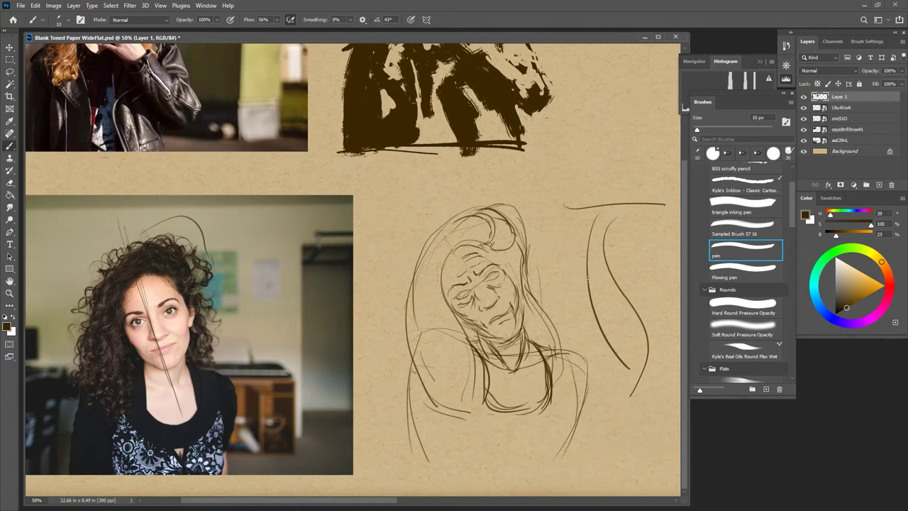
Step: Draw a small cylinder with thickened edge curves below the sample curves, and accent the woman's eyes
mouse_move(610, 399)
mouse_down()
mouse_move(617, 437)
mouse_move(602, 419)
mouse_move(614, 395)
mouse_move(647, 403)
mouse_up()
drag(617, 438, 647, 441)
drag(641, 402, 654, 449)
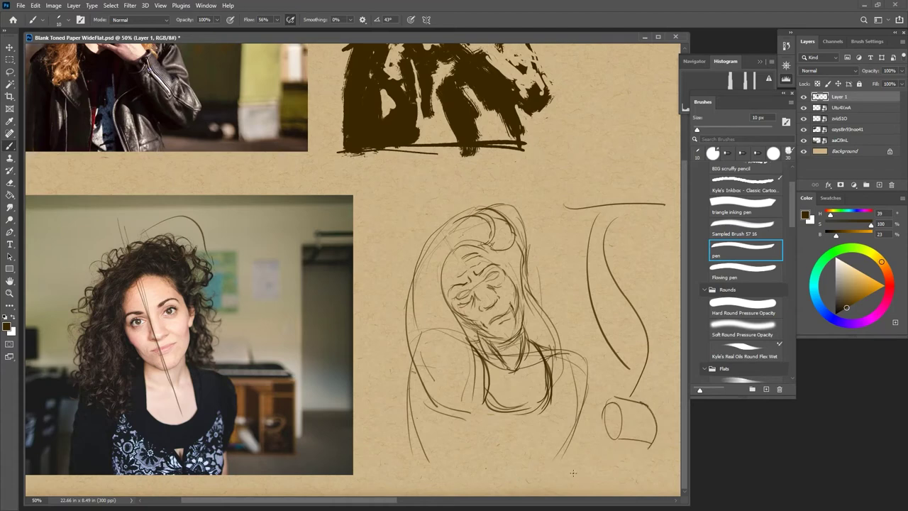
mouse_move(614, 397)
mouse_down()
mouse_move(624, 440)
mouse_move(612, 430)
mouse_up()
mouse_move(643, 403)
mouse_down()
mouse_move(654, 447)
mouse_move(654, 438)
mouse_up()
mouse_move(461, 291)
mouse_down()
mouse_move(495, 272)
mouse_move(471, 295)
mouse_up()
drag(482, 294, 485, 294)
Step: Shade the darks beside the jaw and neck and along the left hair edge with Hard Round Pressure Opacity at 20 px
click(742, 301)
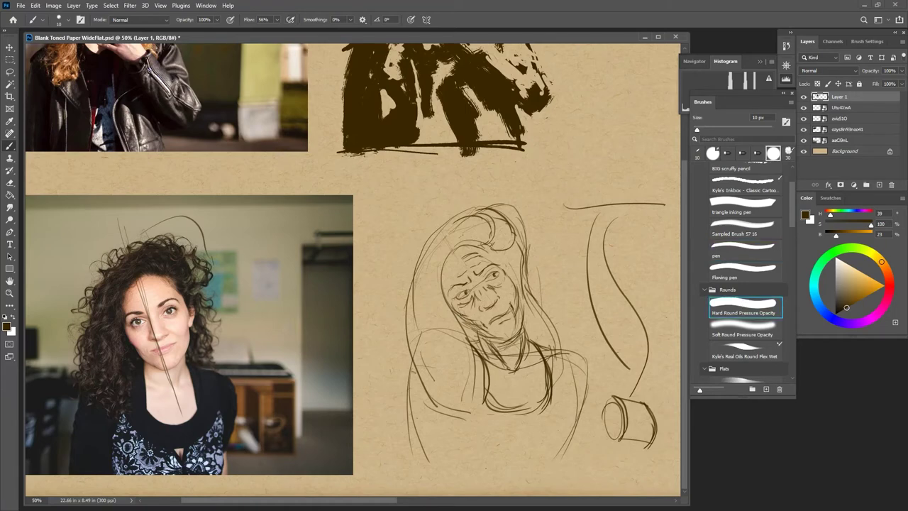
key(bracketright)
key(bracketright)
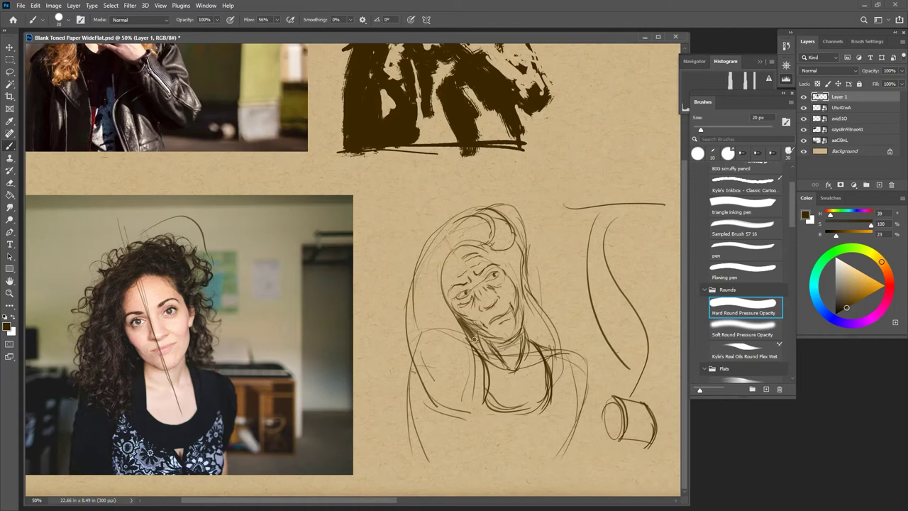
drag(528, 309, 530, 337)
mouse_move(468, 332)
mouse_down()
mouse_move(474, 345)
mouse_move(465, 343)
mouse_up()
drag(445, 309, 458, 332)
drag(420, 272, 409, 315)
drag(427, 257, 411, 292)
mouse_move(407, 323)
mouse_down()
mouse_move(418, 263)
mouse_move(454, 216)
mouse_up()
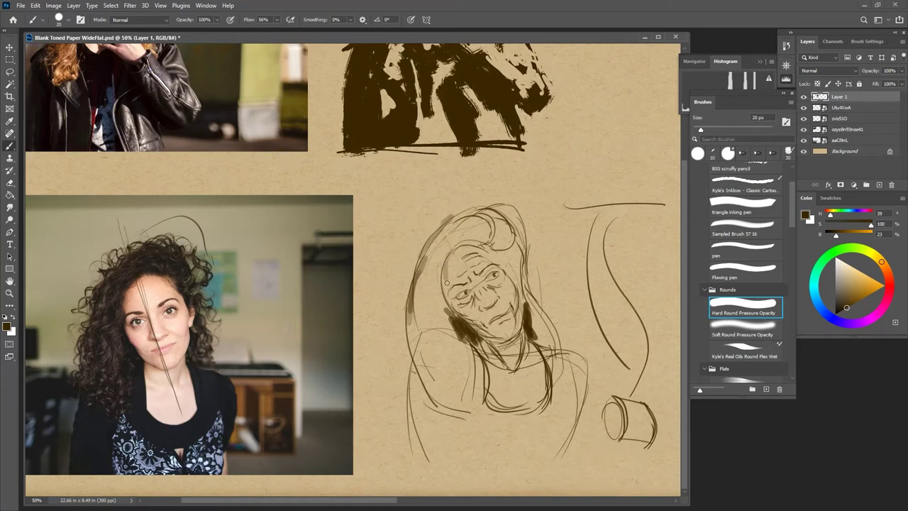
Step: Shade the eye sockets, the hairline above the forehead, and the hair edge along the left cheek
mouse_move(458, 308)
mouse_down()
mouse_move(471, 318)
mouse_move(482, 308)
mouse_move(476, 290)
mouse_up()
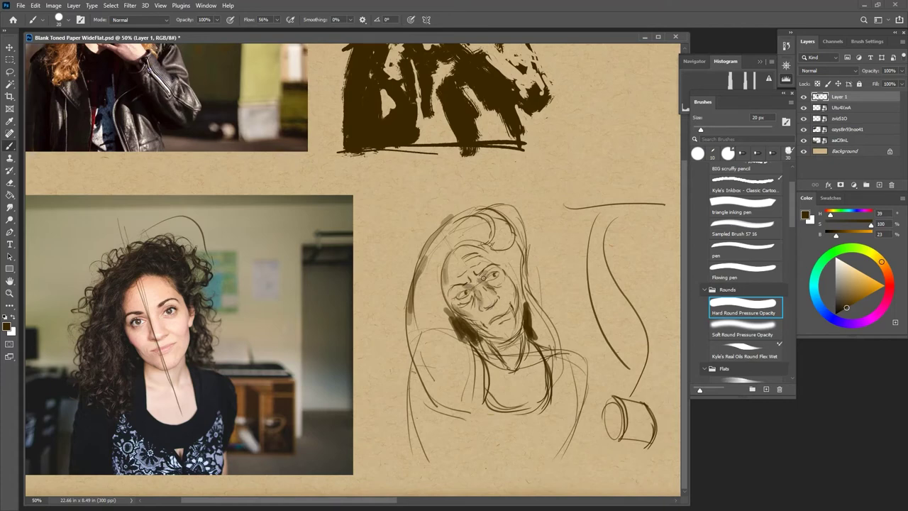
mouse_move(496, 262)
mouse_down()
mouse_move(512, 240)
mouse_move(505, 261)
mouse_move(512, 274)
mouse_move(518, 263)
mouse_move(516, 273)
mouse_move(505, 257)
mouse_move(546, 241)
mouse_move(505, 248)
mouse_up()
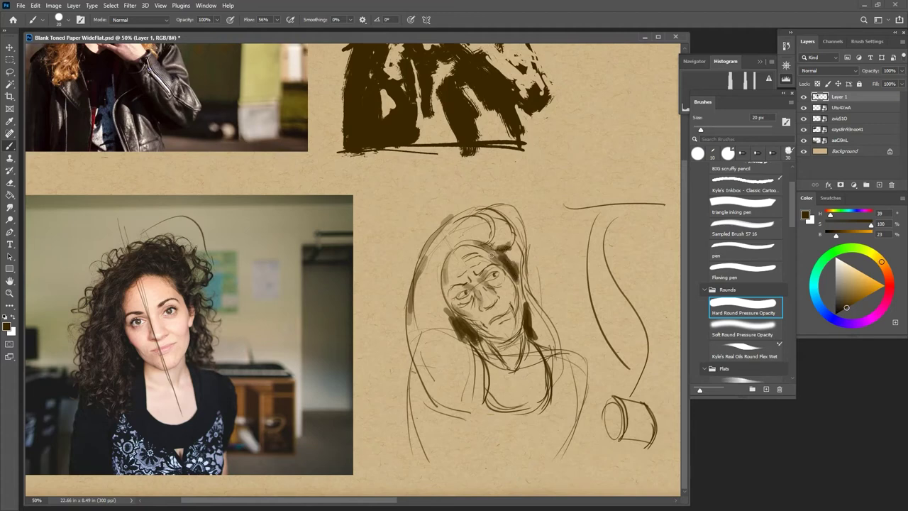
drag(456, 324, 438, 288)
drag(466, 331, 472, 359)
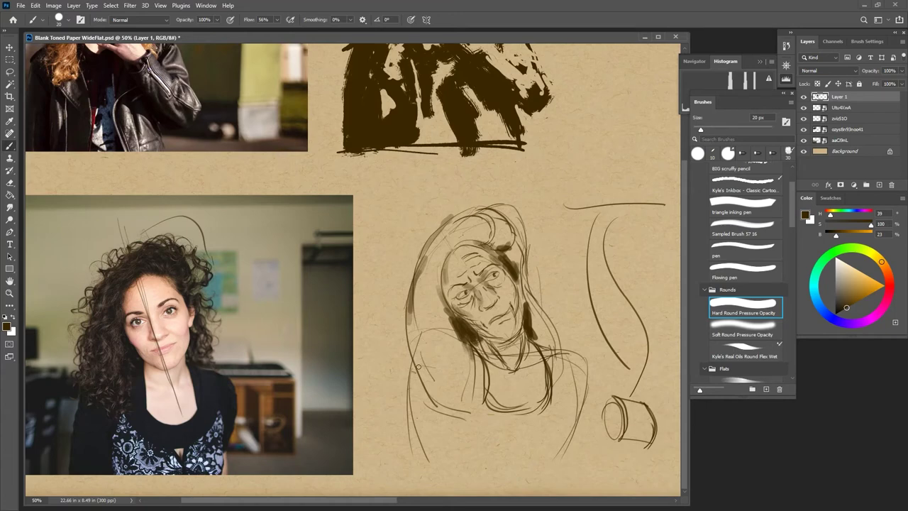
Step: Fill the woman's top and hair mass with layered mid-tone strokes, and shade around the nose and mouth
mouse_move(412, 383)
mouse_down()
mouse_move(424, 454)
mouse_move(430, 426)
mouse_move(440, 454)
mouse_move(447, 418)
mouse_move(474, 397)
mouse_move(478, 365)
mouse_move(478, 449)
mouse_move(490, 426)
mouse_move(507, 454)
mouse_move(525, 425)
mouse_move(522, 463)
mouse_move(556, 354)
mouse_move(544, 451)
mouse_move(566, 363)
mouse_move(545, 461)
mouse_move(574, 366)
mouse_move(548, 466)
mouse_move(569, 361)
mouse_move(584, 366)
mouse_move(544, 349)
mouse_move(523, 407)
mouse_move(539, 408)
mouse_move(482, 359)
mouse_move(485, 390)
mouse_move(463, 411)
mouse_move(432, 395)
mouse_move(455, 434)
mouse_move(413, 367)
mouse_move(437, 450)
mouse_move(479, 430)
mouse_move(513, 455)
mouse_up()
mouse_move(423, 310)
mouse_down()
mouse_move(415, 383)
mouse_move(411, 347)
mouse_move(426, 401)
mouse_move(437, 364)
mouse_move(454, 397)
mouse_move(468, 376)
mouse_move(447, 321)
mouse_move(434, 294)
mouse_move(455, 366)
mouse_move(426, 298)
mouse_move(422, 355)
mouse_move(410, 291)
mouse_move(433, 243)
mouse_move(440, 283)
mouse_move(458, 232)
mouse_move(447, 248)
mouse_move(429, 226)
mouse_move(468, 216)
mouse_move(474, 233)
mouse_move(450, 250)
mouse_move(489, 242)
mouse_move(484, 224)
mouse_move(459, 223)
mouse_move(500, 244)
mouse_move(505, 214)
mouse_move(515, 260)
mouse_move(497, 207)
mouse_move(512, 211)
mouse_move(534, 312)
mouse_up()
mouse_move(517, 279)
mouse_down()
mouse_move(525, 316)
mouse_move(549, 348)
mouse_up()
drag(538, 302, 553, 342)
mouse_move(551, 334)
mouse_down()
mouse_move(557, 347)
mouse_move(537, 335)
mouse_up()
drag(521, 295, 527, 306)
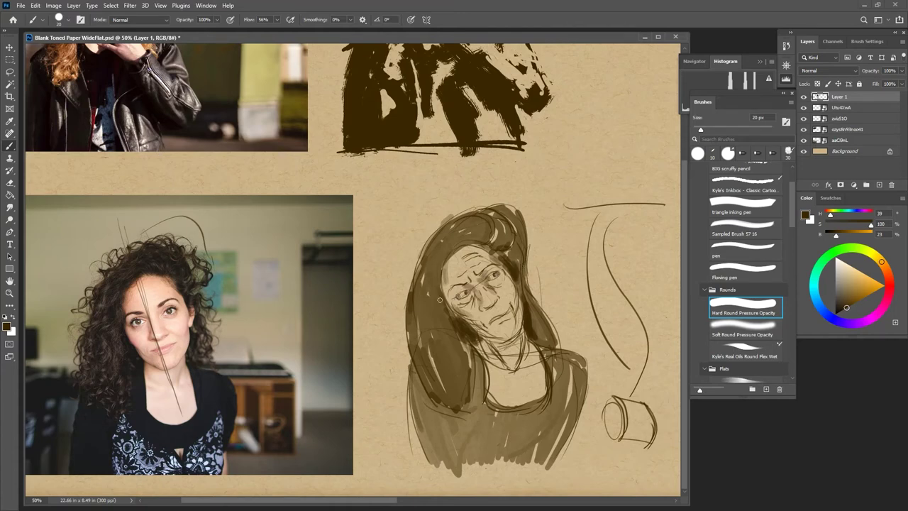
drag(499, 301, 487, 310)
mouse_move(496, 317)
mouse_down()
mouse_move(511, 311)
mouse_move(491, 322)
mouse_move(509, 312)
mouse_up()
Step: Sketch the crown and both side contours of the suited man's head on the blank paper beside his photo
mouse_move(683, 281)
mouse_down()
mouse_move(674, 172)
mouse_move(675, 289)
mouse_up()
drag(374, 503, 561, 503)
mouse_move(685, 312)
mouse_down()
mouse_move(678, 206)
mouse_move(680, 302)
mouse_up()
drag(404, 496, 423, 503)
drag(682, 324, 682, 352)
drag(473, 503, 487, 502)
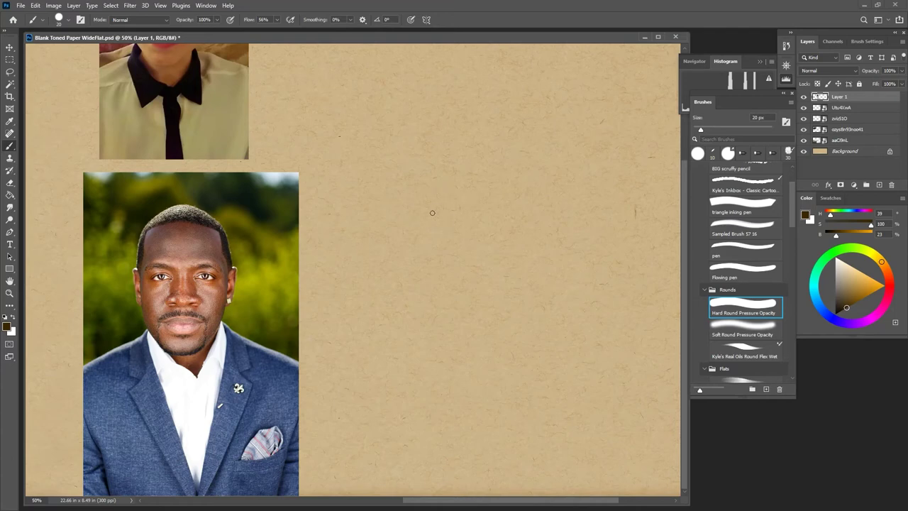
mouse_move(438, 196)
mouse_down()
mouse_move(417, 214)
mouse_move(454, 195)
mouse_up()
mouse_move(471, 190)
mouse_down()
mouse_move(506, 205)
mouse_move(421, 264)
mouse_move(420, 308)
mouse_up()
mouse_move(423, 207)
mouse_down()
mouse_move(408, 323)
mouse_move(423, 378)
mouse_up()
drag(522, 211, 529, 296)
mouse_move(535, 228)
mouse_down()
mouse_move(526, 363)
mouse_move(549, 274)
mouse_move(529, 379)
mouse_up()
mouse_move(524, 202)
mouse_down()
mouse_move(540, 312)
mouse_move(530, 364)
mouse_up()
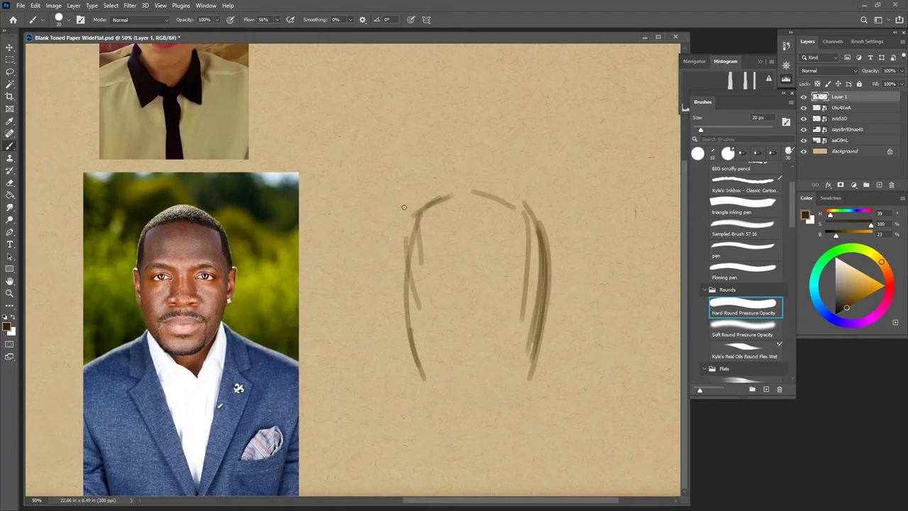
Step: Restate the sides of the man's head and join them to the angled planes of the crown
drag(404, 204, 425, 396)
drag(402, 315, 424, 387)
mouse_move(414, 206)
mouse_down()
mouse_move(403, 324)
mouse_move(426, 413)
mouse_up()
mouse_move(517, 215)
mouse_down()
mouse_move(542, 277)
mouse_move(533, 374)
mouse_up()
drag(403, 216, 467, 186)
mouse_move(488, 181)
mouse_down()
mouse_move(452, 192)
mouse_move(537, 214)
mouse_move(532, 222)
mouse_up()
drag(427, 197, 393, 246)
drag(515, 202, 545, 253)
Step: Close the bottom of the man's head shape with layered jaw and chin strokes
drag(423, 411, 449, 424)
drag(419, 374, 488, 420)
drag(521, 403, 503, 414)
mouse_move(430, 421)
mouse_down()
mouse_move(486, 421)
mouse_move(514, 403)
mouse_move(478, 418)
mouse_move(547, 353)
mouse_up()
drag(515, 390, 471, 417)
mouse_move(465, 419)
mouse_down()
mouse_move(410, 384)
mouse_move(430, 399)
mouse_move(511, 405)
mouse_move(540, 382)
mouse_up()
mouse_move(541, 361)
mouse_down()
mouse_move(527, 378)
mouse_move(406, 376)
mouse_move(403, 366)
mouse_up()
drag(408, 374, 474, 402)
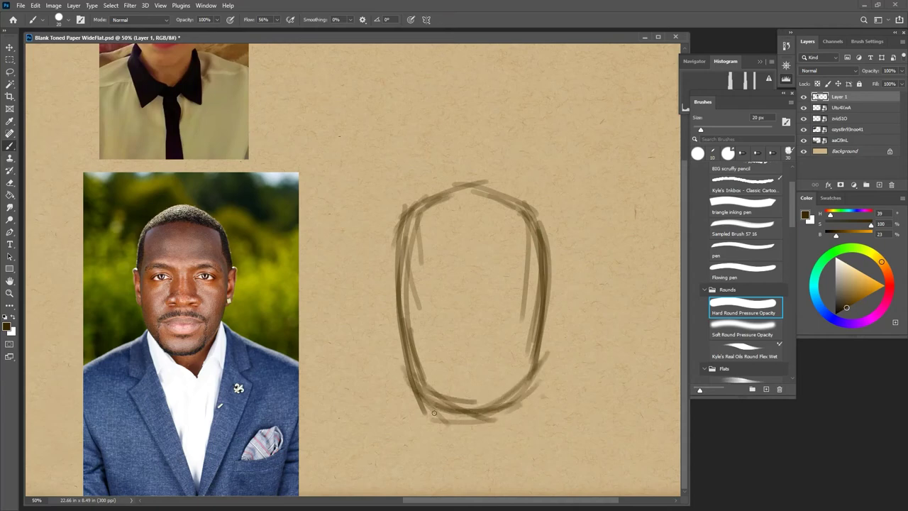
Step: Sketch the V-shaped open shirt collar below the man's chin
mouse_move(410, 386)
mouse_down()
mouse_move(526, 399)
mouse_move(485, 447)
mouse_up()
drag(526, 391, 459, 457)
mouse_move(431, 418)
mouse_down()
mouse_move(469, 456)
mouse_move(437, 420)
mouse_move(469, 451)
mouse_move(512, 421)
mouse_move(482, 468)
mouse_move(508, 438)
mouse_move(532, 450)
mouse_up()
Step: Draw the sloping shoulder lines on both sides of the man's jaw and darken them
mouse_move(548, 409)
mouse_down()
mouse_move(558, 386)
mouse_move(550, 363)
mouse_up()
mouse_move(552, 366)
mouse_down()
mouse_move(576, 372)
mouse_move(593, 396)
mouse_up()
mouse_move(588, 396)
mouse_down()
mouse_move(553, 373)
mouse_move(647, 414)
mouse_up()
drag(402, 380, 299, 452)
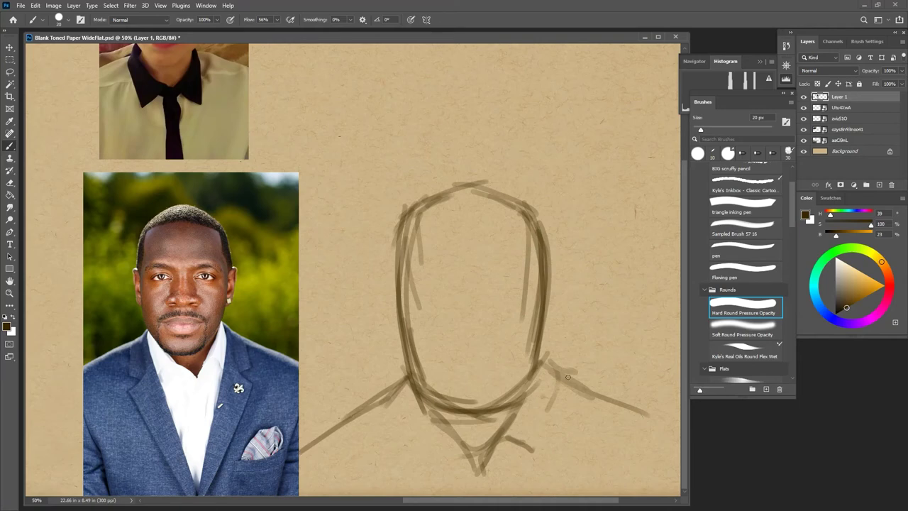
drag(543, 366, 633, 410)
drag(566, 387, 677, 417)
mouse_move(414, 382)
mouse_down()
mouse_move(354, 421)
mouse_move(361, 415)
mouse_move(325, 429)
mouse_up()
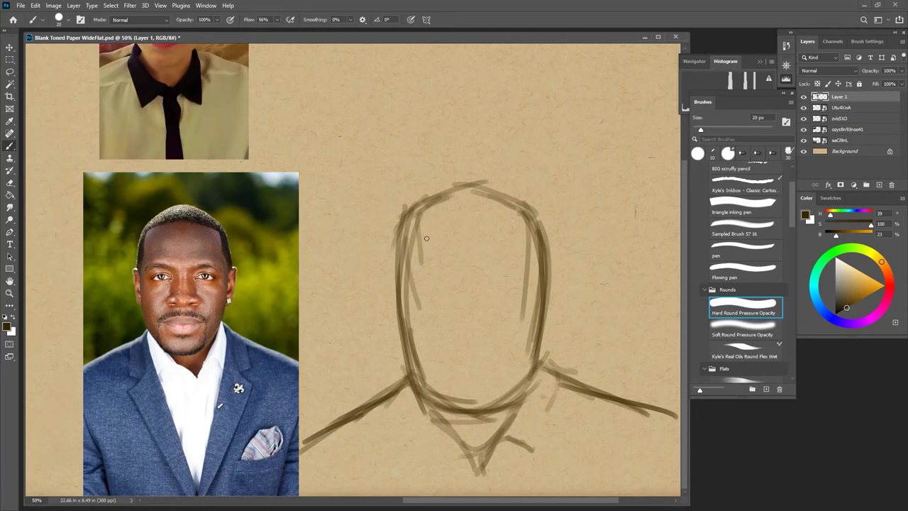
Step: Enlarge the brush to 50 px and shade down the inner left side of the man's face to the jaw
key(bracketright)
key(bracketright)
key(bracketright)
mouse_move(420, 254)
mouse_down()
mouse_move(426, 355)
mouse_move(415, 290)
mouse_move(417, 336)
mouse_move(449, 397)
mouse_up()
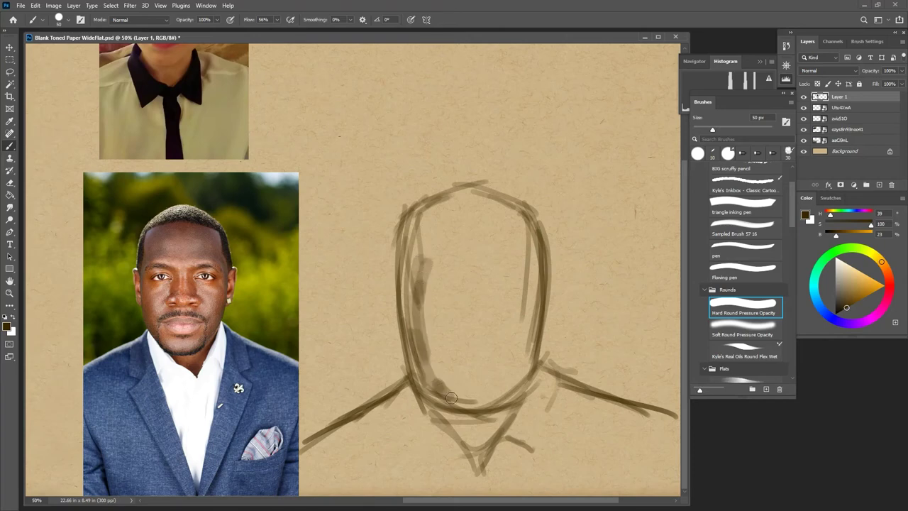
drag(431, 504, 264, 504)
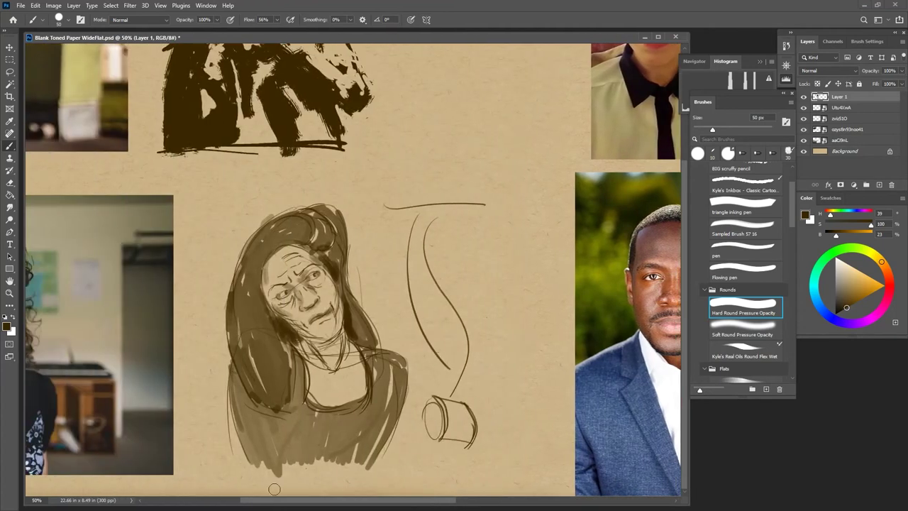
scroll(511, 313, up, 3)
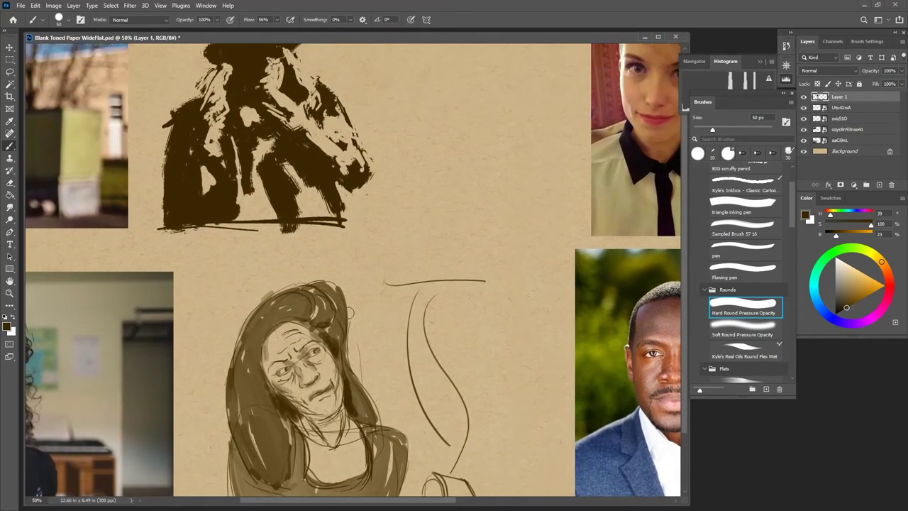
drag(348, 503, 470, 503)
scroll(676, 236, down, 3)
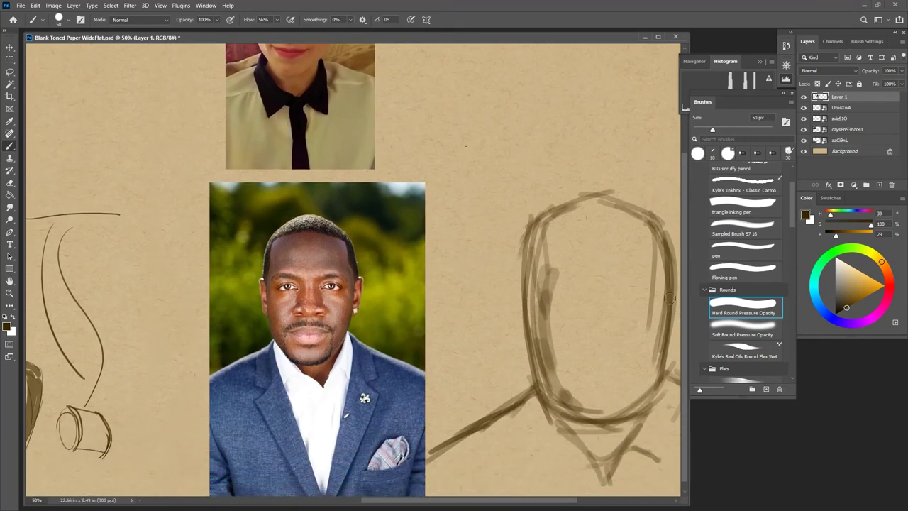
drag(456, 504, 476, 504)
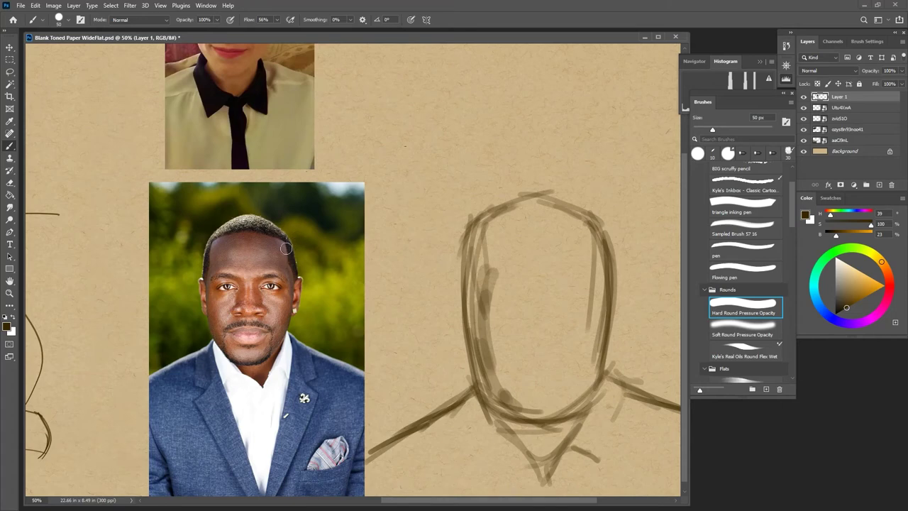
mouse_move(268, 268)
mouse_down()
mouse_move(205, 288)
mouse_move(208, 344)
mouse_move(268, 362)
mouse_move(304, 300)
mouse_move(253, 258)
mouse_move(194, 311)
mouse_move(251, 380)
mouse_up()
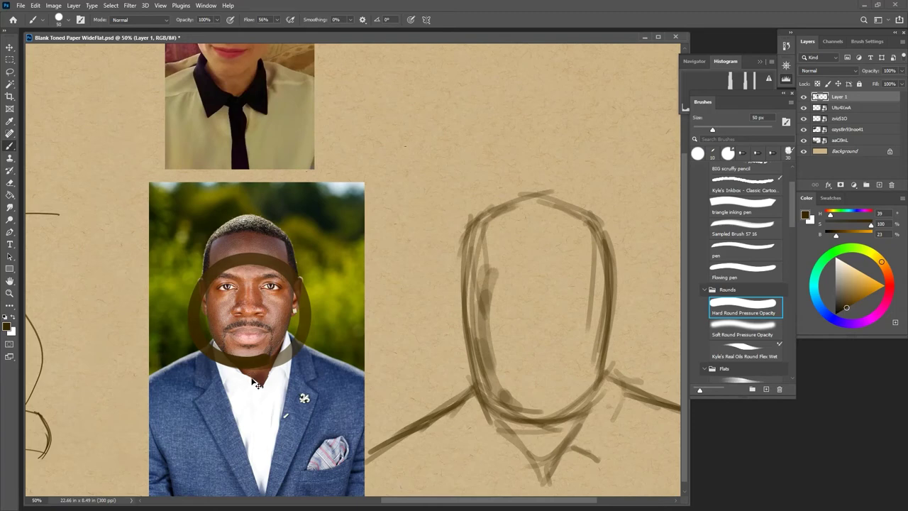
key(ctrl+z)
mouse_move(282, 209)
mouse_down()
mouse_move(213, 203)
mouse_move(213, 241)
mouse_move(257, 244)
mouse_move(284, 225)
mouse_move(274, 200)
mouse_move(246, 204)
mouse_up()
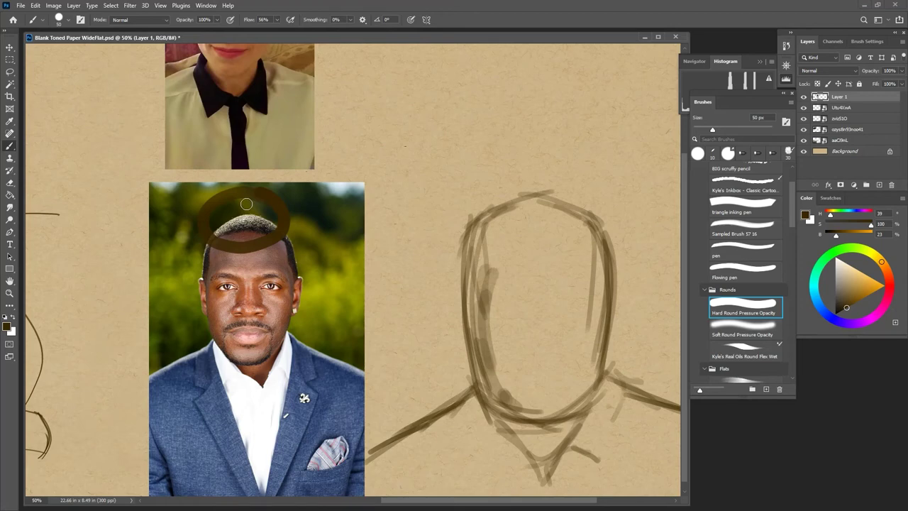
key(ctrl+z)
mouse_move(289, 227)
mouse_down()
mouse_move(267, 249)
mouse_move(286, 257)
mouse_move(288, 227)
mouse_up()
mouse_move(213, 231)
mouse_down()
mouse_move(214, 257)
mouse_move(226, 238)
mouse_move(213, 225)
mouse_move(196, 244)
mouse_move(218, 306)
mouse_move(207, 264)
mouse_up()
mouse_move(275, 256)
mouse_down()
mouse_move(293, 301)
mouse_move(301, 286)
mouse_move(278, 256)
mouse_up()
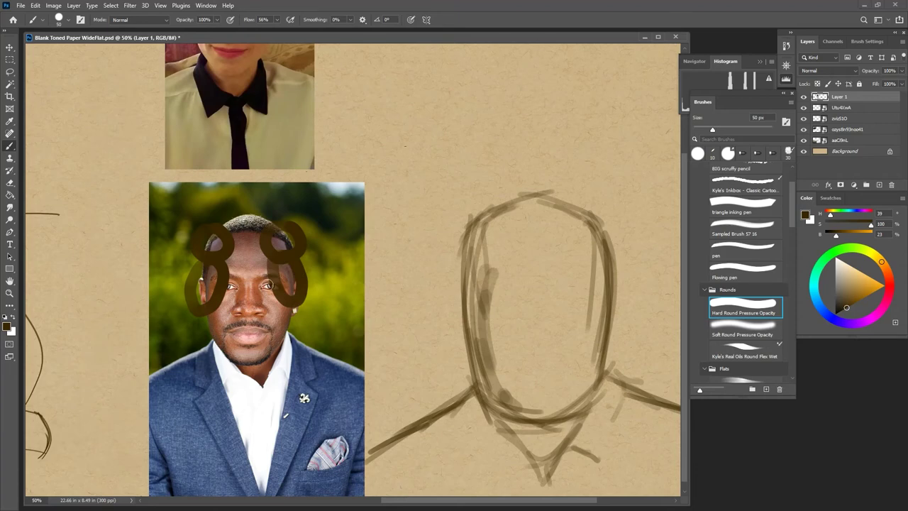
key(ctrl+z)
key(ctrl+z)
key(ctrl+z)
key(ctrl+z)
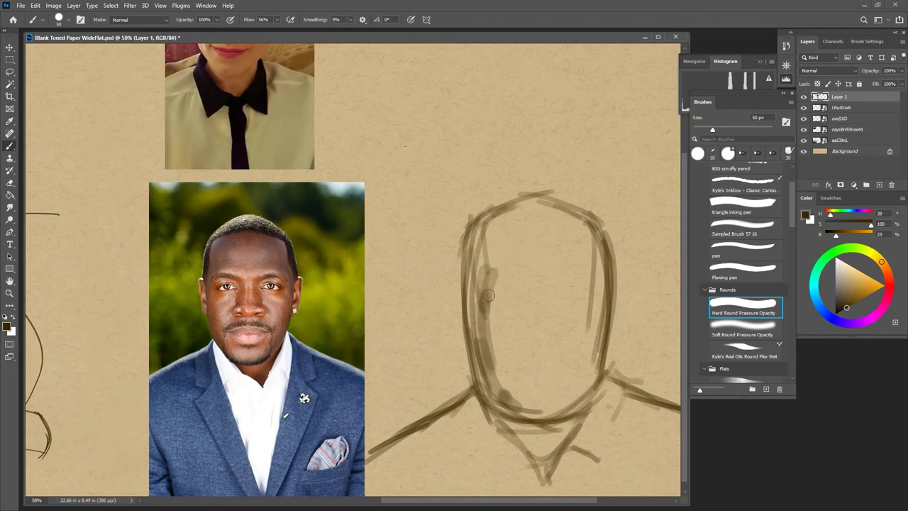
Step: Paint broad dark strokes for the man's brows and arch them around the forehead
mouse_move(486, 302)
mouse_down()
mouse_move(522, 278)
mouse_move(511, 255)
mouse_move(526, 275)
mouse_up()
mouse_move(549, 274)
mouse_down()
mouse_move(600, 291)
mouse_move(595, 303)
mouse_move(564, 269)
mouse_move(580, 261)
mouse_move(564, 240)
mouse_up()
mouse_move(503, 264)
mouse_down()
mouse_move(512, 223)
mouse_move(490, 261)
mouse_move(497, 278)
mouse_move(508, 231)
mouse_move(549, 215)
mouse_move(528, 222)
mouse_move(576, 249)
mouse_move(500, 234)
mouse_move(571, 252)
mouse_move(588, 275)
mouse_move(566, 268)
mouse_move(600, 288)
mouse_move(588, 246)
mouse_up()
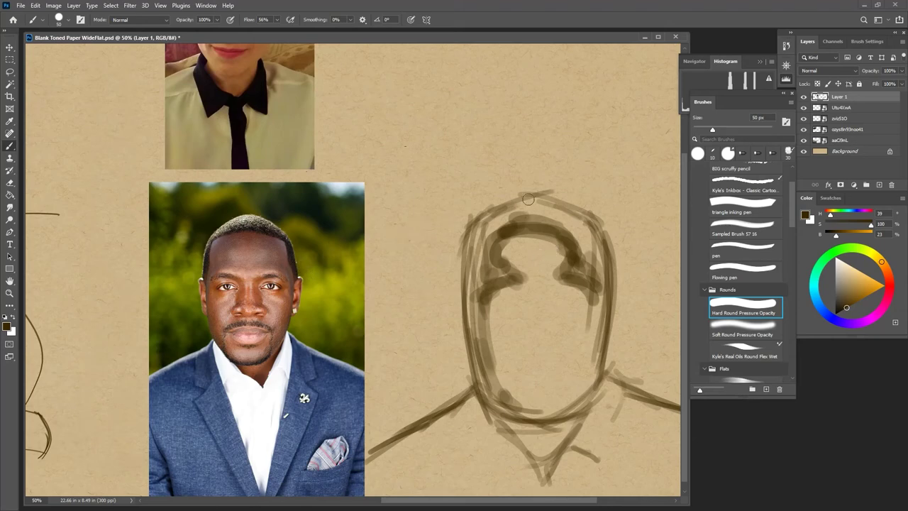
Step: Paint white highlights along the top and left edge of the man's hair and on both ear tips
click(835, 259)
mouse_move(527, 209)
mouse_down()
mouse_move(517, 208)
mouse_move(561, 204)
mouse_move(496, 211)
mouse_move(569, 211)
mouse_move(515, 205)
mouse_move(552, 205)
mouse_move(479, 215)
mouse_move(500, 207)
mouse_move(470, 226)
mouse_move(480, 238)
mouse_move(462, 290)
mouse_move(443, 284)
mouse_up()
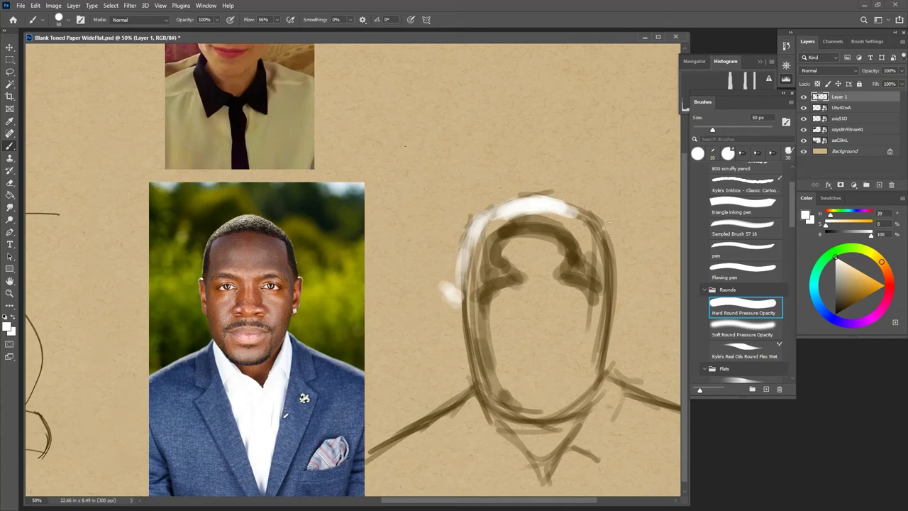
drag(617, 288, 623, 288)
Step: Block in dark brown shadows for the man's nose, mouth, chin, neck and both ears
drag(849, 307, 846, 310)
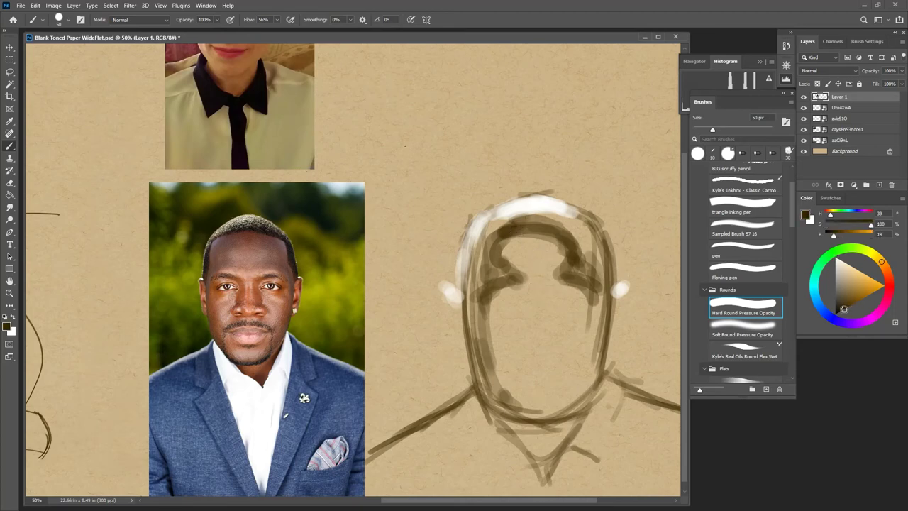
drag(491, 287, 485, 323)
mouse_move(525, 291)
mouse_down()
mouse_move(521, 332)
mouse_move(548, 304)
mouse_move(553, 326)
mouse_move(552, 307)
mouse_move(560, 311)
mouse_move(522, 319)
mouse_move(516, 338)
mouse_move(529, 342)
mouse_move(518, 344)
mouse_move(568, 348)
mouse_move(543, 344)
mouse_move(507, 362)
mouse_move(537, 349)
mouse_move(576, 352)
mouse_move(557, 339)
mouse_move(522, 359)
mouse_move(575, 366)
mouse_move(537, 381)
mouse_move(559, 383)
mouse_move(536, 386)
mouse_move(548, 392)
mouse_move(530, 412)
mouse_up()
mouse_move(540, 416)
mouse_down()
mouse_move(564, 412)
mouse_move(520, 414)
mouse_move(583, 410)
mouse_move(560, 434)
mouse_move(585, 408)
mouse_move(561, 439)
mouse_move(581, 417)
mouse_up()
drag(500, 413, 517, 437)
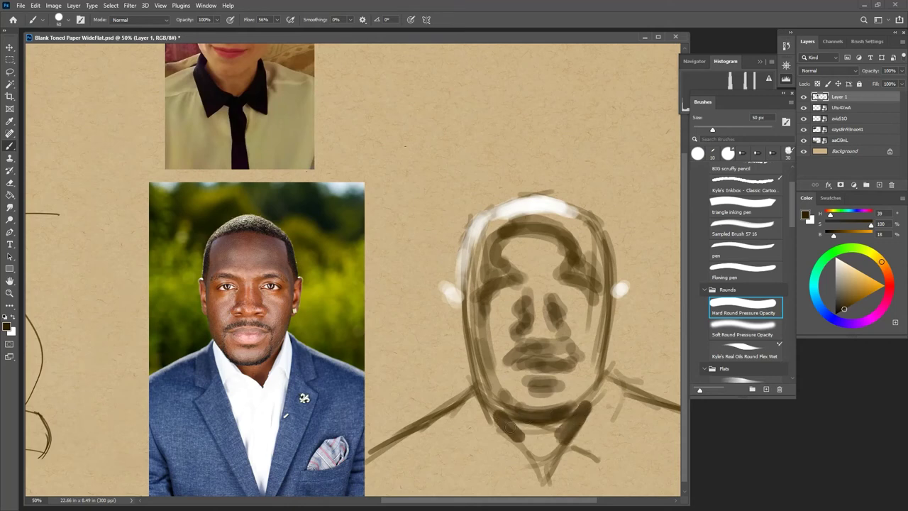
mouse_move(482, 319)
mouse_down()
mouse_move(485, 375)
mouse_move(467, 312)
mouse_move(462, 324)
mouse_move(458, 313)
mouse_move(466, 355)
mouse_up()
mouse_move(589, 287)
mouse_down()
mouse_move(607, 339)
mouse_move(617, 303)
mouse_move(607, 344)
mouse_move(621, 305)
mouse_up()
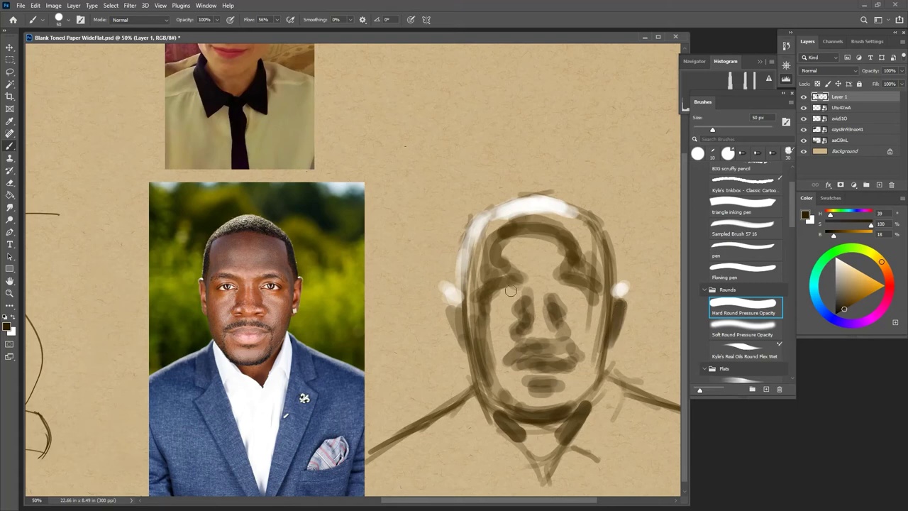
Step: Darken the man's eye sockets, the right cheek and jaw edge, and the left temple
mouse_move(499, 293)
mouse_down()
mouse_move(483, 309)
mouse_move(516, 310)
mouse_up()
mouse_move(583, 295)
mouse_down()
mouse_move(575, 304)
mouse_move(600, 312)
mouse_move(591, 356)
mouse_move(601, 319)
mouse_move(574, 398)
mouse_up()
mouse_move(596, 338)
mouse_down()
mouse_move(575, 394)
mouse_move(591, 369)
mouse_up()
drag(569, 400, 593, 363)
drag(598, 320, 584, 385)
mouse_move(481, 320)
mouse_down()
mouse_move(496, 396)
mouse_move(472, 311)
mouse_move(476, 239)
mouse_move(471, 268)
mouse_move(487, 227)
mouse_move(474, 277)
mouse_move(490, 226)
mouse_move(479, 278)
mouse_move(492, 228)
mouse_move(478, 262)
mouse_move(485, 250)
mouse_move(498, 272)
mouse_move(487, 249)
mouse_move(479, 277)
mouse_move(491, 249)
mouse_move(479, 268)
mouse_up()
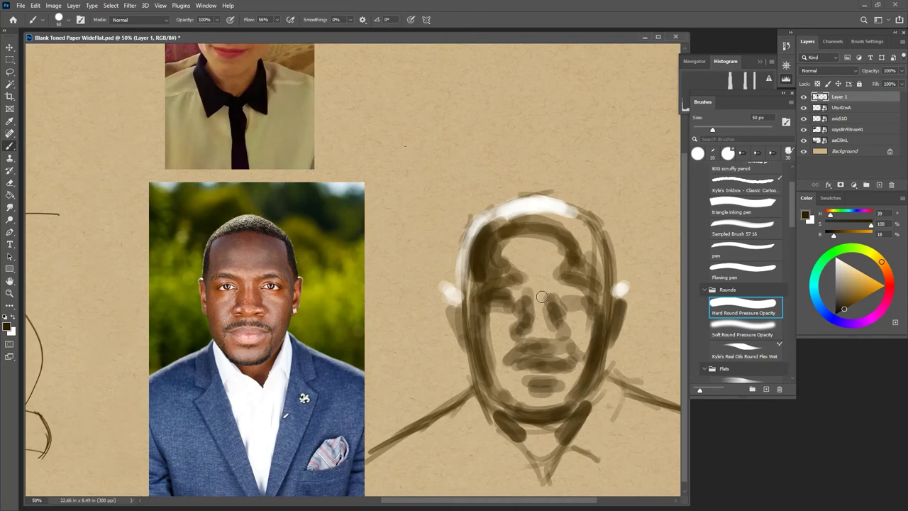
Step: Add a new layer and wash a brown midtone over the man's face and jacket, with a small down arrow above the head
click(879, 184)
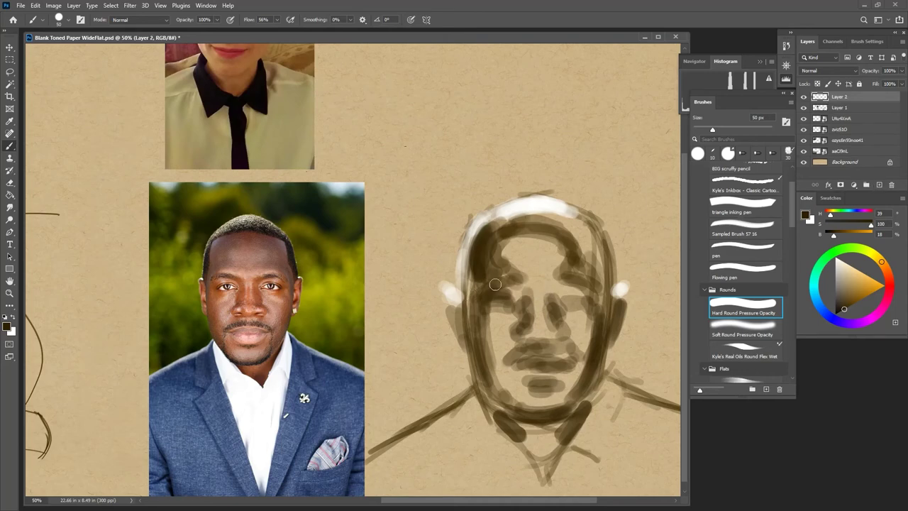
mouse_move(502, 150)
mouse_down()
mouse_move(505, 183)
mouse_move(527, 170)
mouse_up()
mouse_move(519, 252)
mouse_down()
mouse_move(547, 279)
mouse_move(540, 288)
mouse_move(555, 292)
mouse_move(508, 291)
mouse_move(569, 296)
mouse_move(535, 329)
mouse_move(527, 322)
mouse_move(544, 307)
mouse_move(552, 322)
mouse_move(512, 353)
mouse_move(500, 331)
mouse_move(503, 355)
mouse_move(510, 349)
mouse_move(495, 323)
mouse_up()
drag(556, 310, 590, 323)
mouse_move(496, 351)
mouse_down()
mouse_move(519, 384)
mouse_move(513, 398)
mouse_move(559, 388)
mouse_move(544, 401)
mouse_move(571, 385)
mouse_move(458, 427)
mouse_move(395, 468)
mouse_move(447, 428)
mouse_move(369, 476)
mouse_move(505, 433)
mouse_move(522, 452)
mouse_move(539, 437)
mouse_move(459, 446)
mouse_move(430, 483)
mouse_move(578, 466)
mouse_move(597, 400)
mouse_move(652, 414)
mouse_move(615, 415)
mouse_move(651, 428)
mouse_move(553, 430)
mouse_move(669, 455)
mouse_move(481, 461)
mouse_move(661, 467)
mouse_move(445, 482)
mouse_move(628, 487)
mouse_move(490, 491)
mouse_move(548, 486)
mouse_move(655, 452)
mouse_move(653, 462)
mouse_move(489, 461)
mouse_move(538, 448)
mouse_move(471, 469)
mouse_up()
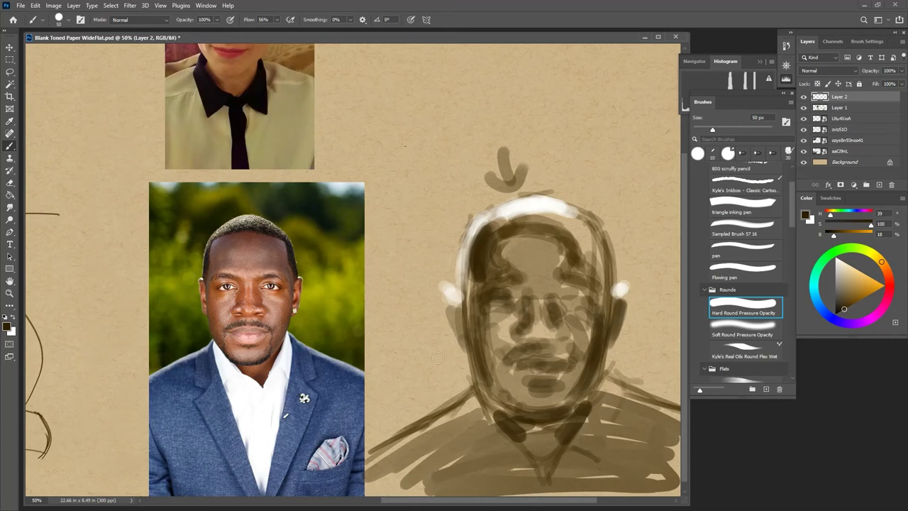
drag(509, 317, 509, 348)
mouse_move(565, 291)
mouse_down()
mouse_move(578, 303)
mouse_move(563, 258)
mouse_up()
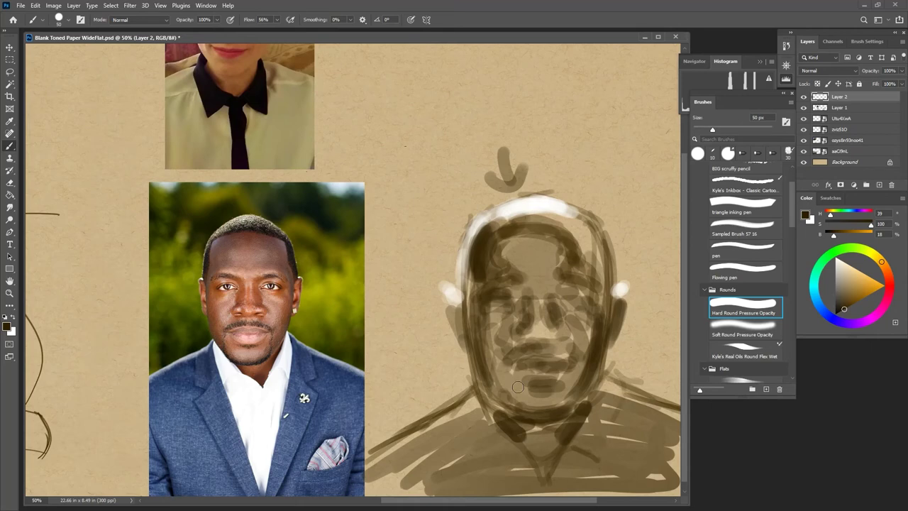
mouse_move(553, 223)
mouse_down()
mouse_move(595, 252)
mouse_move(589, 258)
mouse_up()
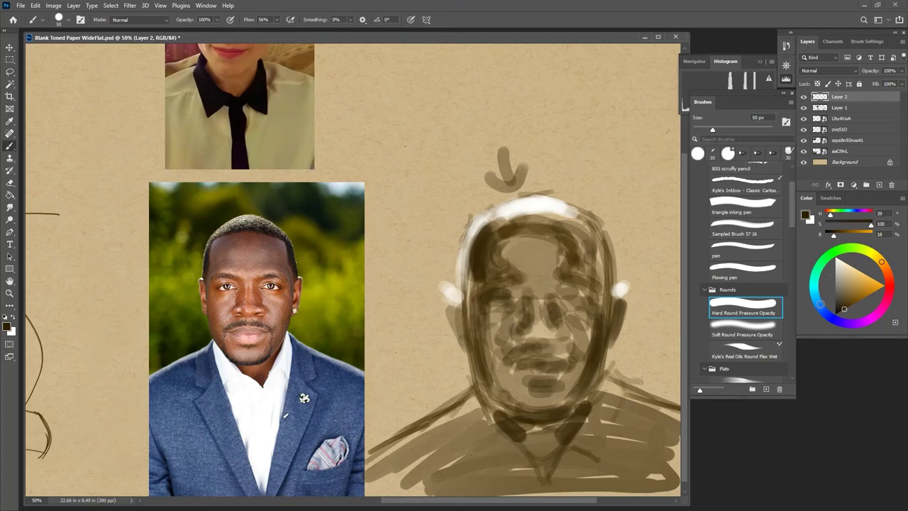
Step: Choose a light blue (H 210, S 26, B 91) and paint cool highlights on the man's temples and upper cheek edges
click(820, 304)
click(847, 272)
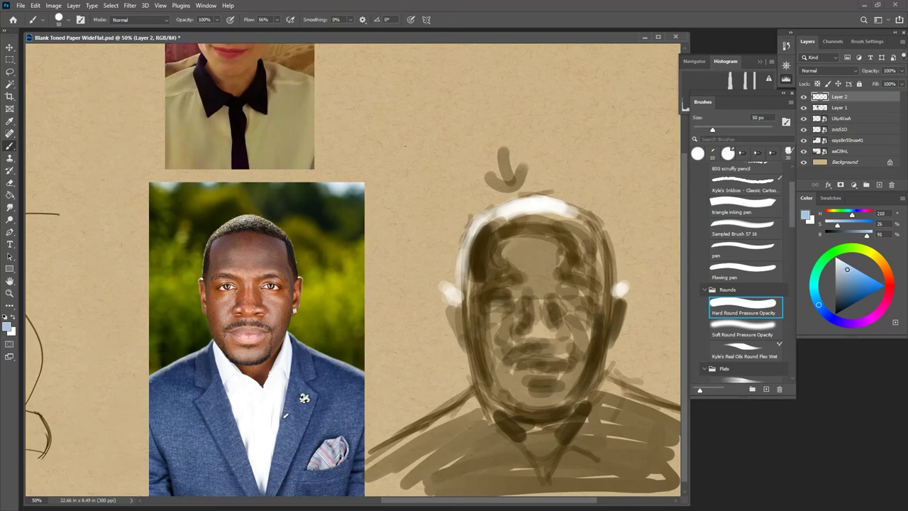
mouse_move(580, 236)
mouse_down()
mouse_move(597, 257)
mouse_move(586, 241)
mouse_move(586, 257)
mouse_up()
mouse_move(490, 237)
mouse_down()
mouse_move(477, 244)
mouse_move(480, 255)
mouse_up()
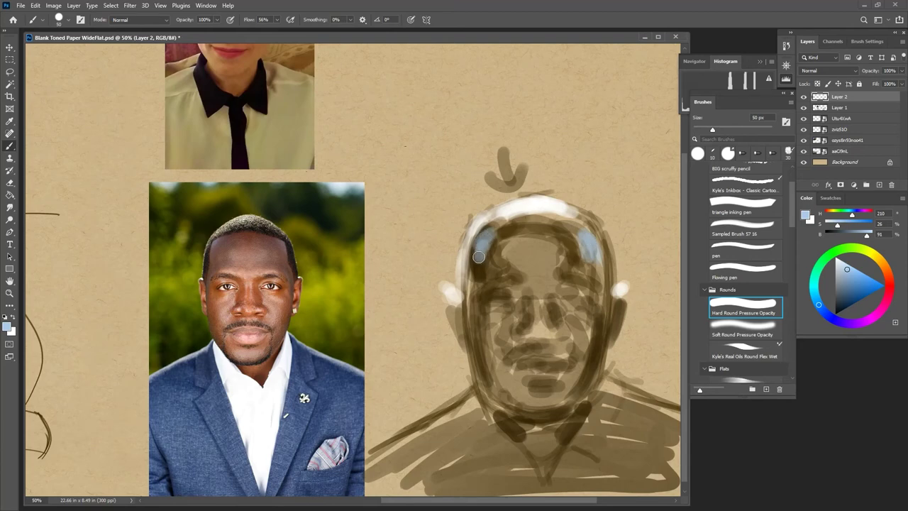
drag(479, 292, 473, 312)
drag(473, 313, 479, 288)
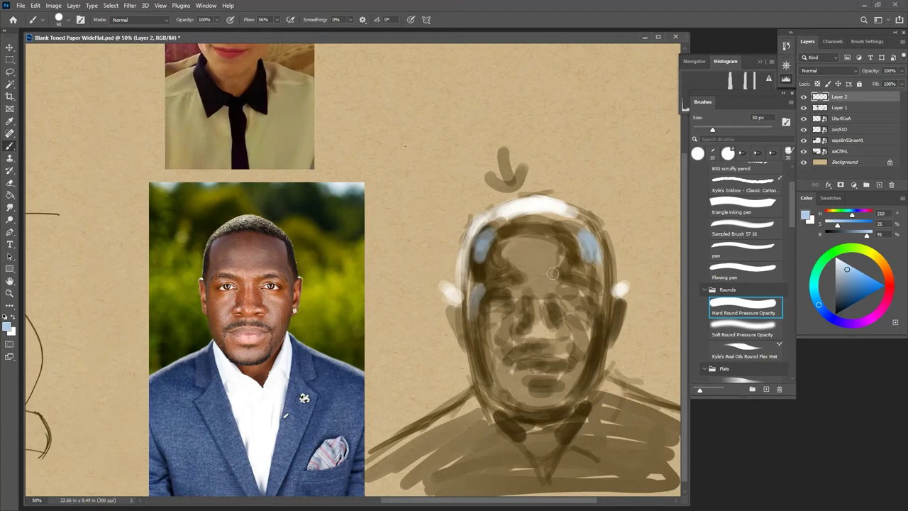
mouse_move(585, 280)
mouse_down()
mouse_move(597, 308)
mouse_move(595, 294)
mouse_up()
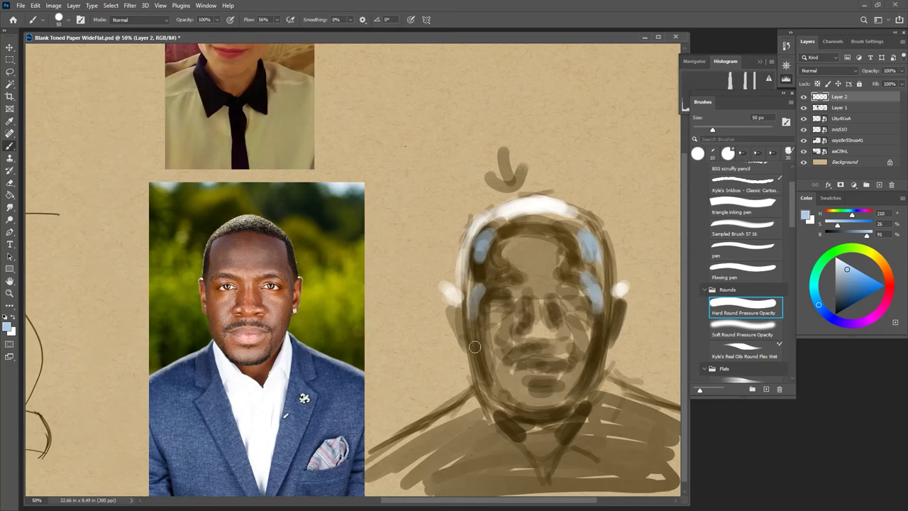
Step: Continue the light blue highlights on the left cheek edge, both ears and the tops of both shoulders
drag(474, 347, 474, 346)
drag(455, 314, 455, 306)
drag(616, 306, 616, 327)
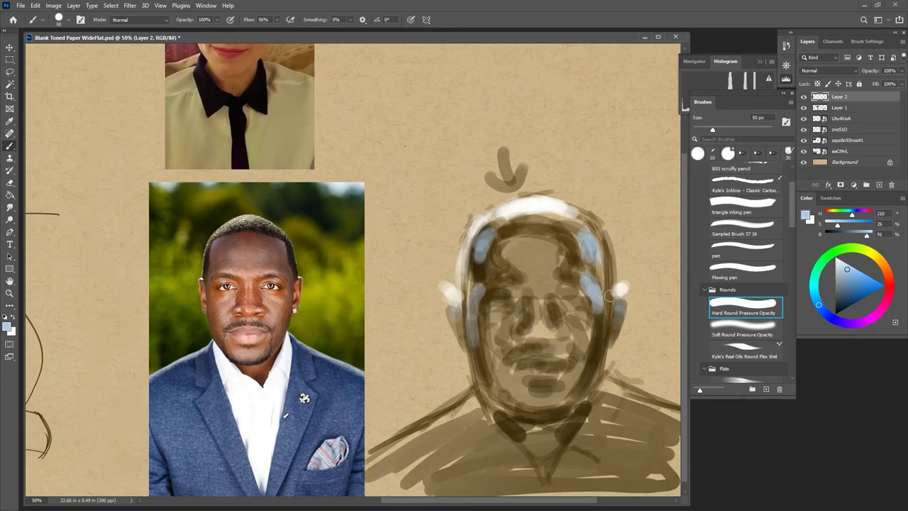
drag(615, 326, 616, 333)
drag(640, 410, 667, 426)
mouse_move(455, 430)
mouse_down()
mouse_move(392, 462)
mouse_move(468, 425)
mouse_up()
mouse_move(625, 424)
mouse_down()
mouse_move(675, 433)
mouse_move(657, 435)
mouse_move(682, 447)
mouse_move(661, 439)
mouse_up()
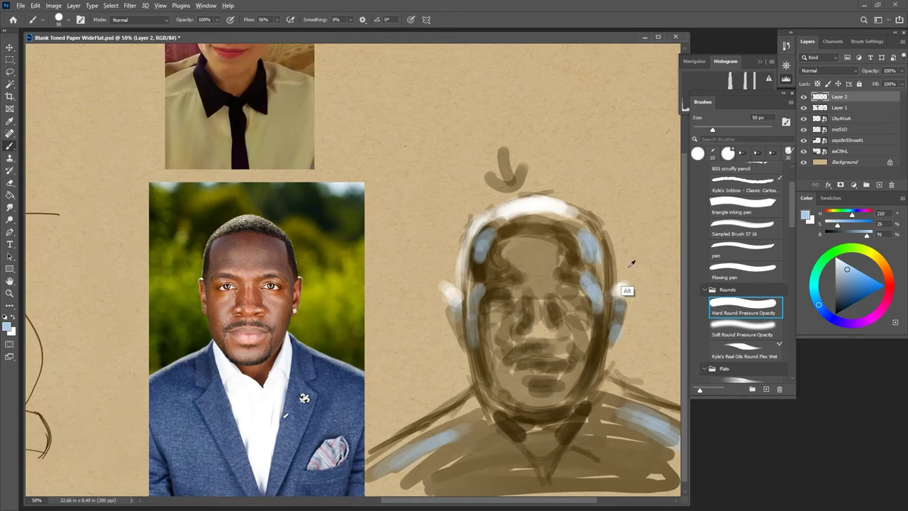
Step: Paint pale tan (H 39, S 27, B 86) lights on the man's brow, nose, cheeks, mouth and chin, and over the white hair rim
alt+click(638, 290)
drag(850, 277, 850, 273)
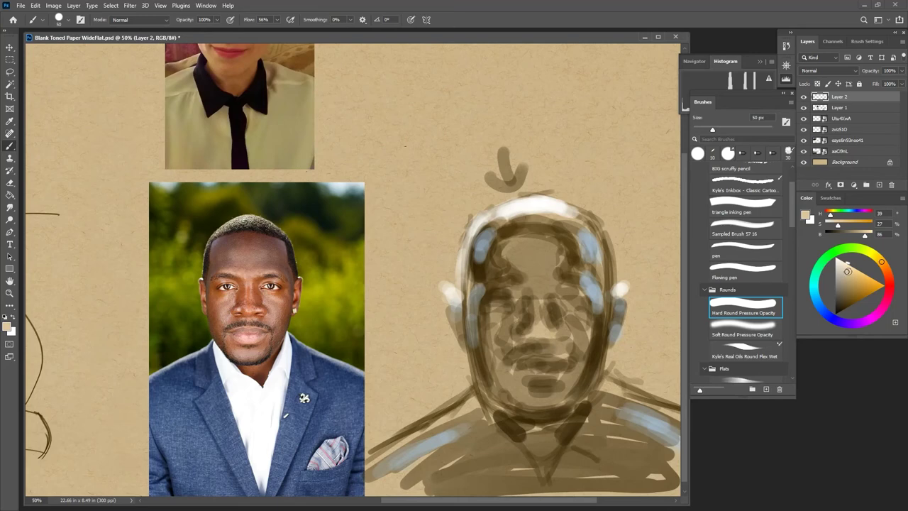
mouse_move(538, 320)
mouse_down()
mouse_move(528, 285)
mouse_move(564, 287)
mouse_move(495, 282)
mouse_move(563, 279)
mouse_move(523, 272)
mouse_move(571, 281)
mouse_move(522, 301)
mouse_move(526, 320)
mouse_move(524, 288)
mouse_move(510, 280)
mouse_move(562, 282)
mouse_up()
mouse_move(501, 321)
mouse_down()
mouse_move(509, 316)
mouse_move(503, 341)
mouse_move(513, 325)
mouse_move(501, 334)
mouse_move(573, 322)
mouse_move(571, 346)
mouse_move(576, 323)
mouse_move(567, 315)
mouse_move(530, 333)
mouse_move(553, 335)
mouse_move(535, 333)
mouse_move(528, 291)
mouse_move(492, 285)
mouse_move(551, 287)
mouse_move(567, 290)
mouse_move(564, 304)
mouse_up()
mouse_move(534, 370)
mouse_down()
mouse_move(530, 394)
mouse_move(551, 397)
mouse_move(518, 396)
mouse_move(559, 394)
mouse_move(507, 401)
mouse_up()
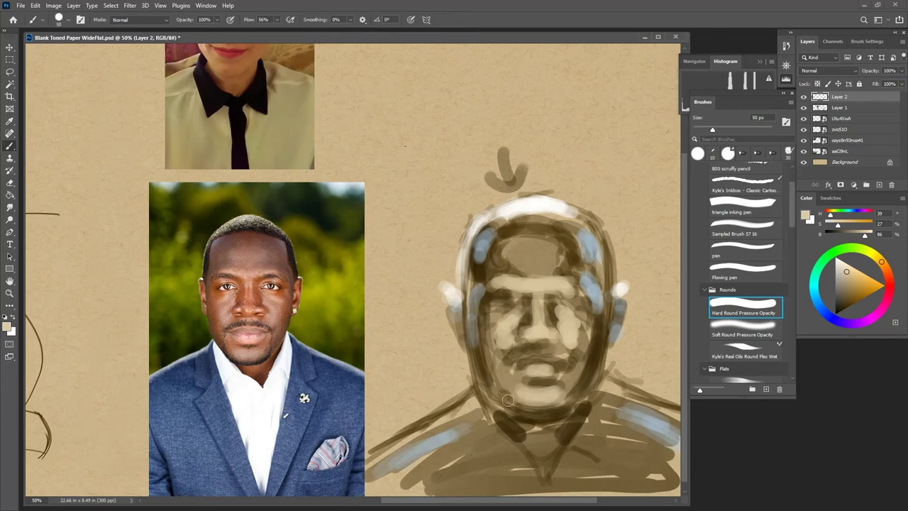
mouse_move(532, 201)
mouse_down()
mouse_move(510, 217)
mouse_move(560, 217)
mouse_move(506, 220)
mouse_move(548, 208)
mouse_move(513, 205)
mouse_move(470, 234)
mouse_move(458, 300)
mouse_up()
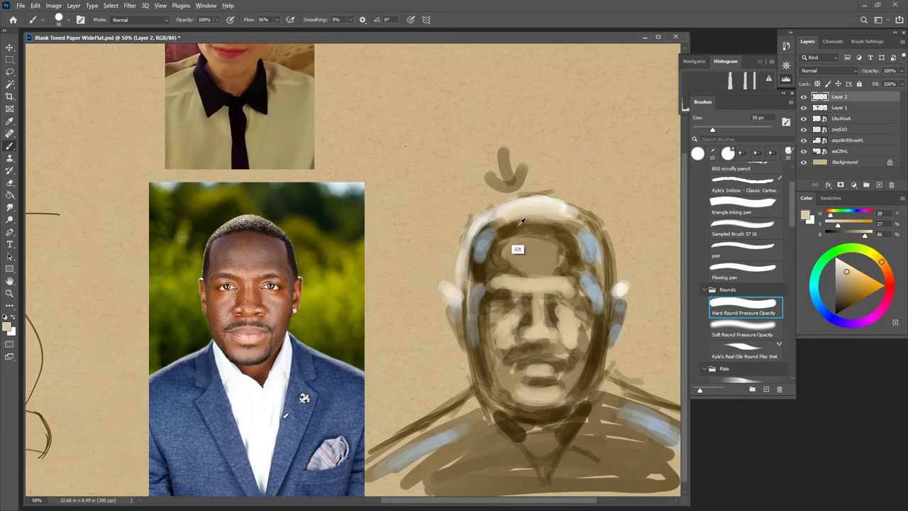
Step: Sample dark brown from the portrait and darken the hair just beneath the light rim on top of the head
alt+click(508, 253)
alt+click(481, 290)
mouse_move(517, 224)
mouse_down()
mouse_move(509, 219)
mouse_move(574, 220)
mouse_move(540, 231)
mouse_up()
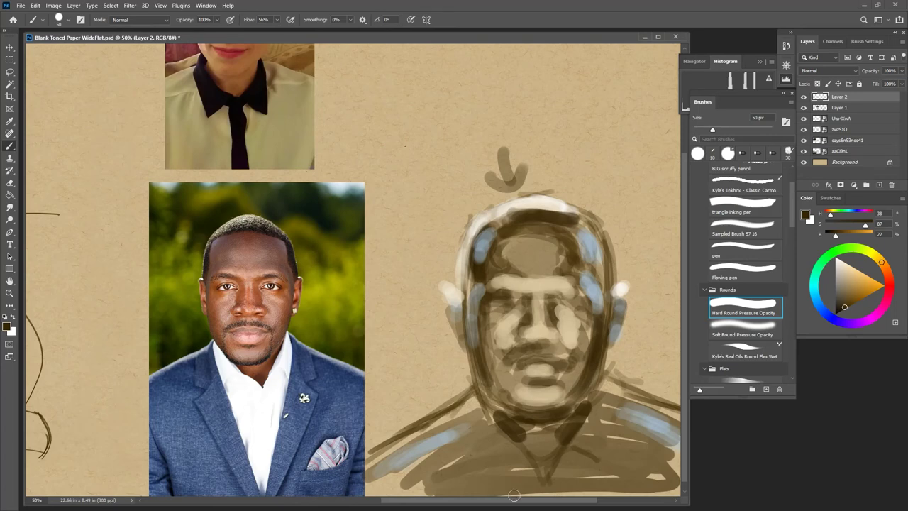
Step: Reduce the brush to 15 px and outline the short-haired woman's angular head and jaw on the blank paper beside her photo
mouse_move(515, 503)
mouse_down()
mouse_move(533, 503)
mouse_move(390, 507)
mouse_up()
mouse_move(684, 331)
mouse_down()
mouse_move(681, 233)
mouse_move(683, 410)
mouse_up()
drag(443, 501, 559, 501)
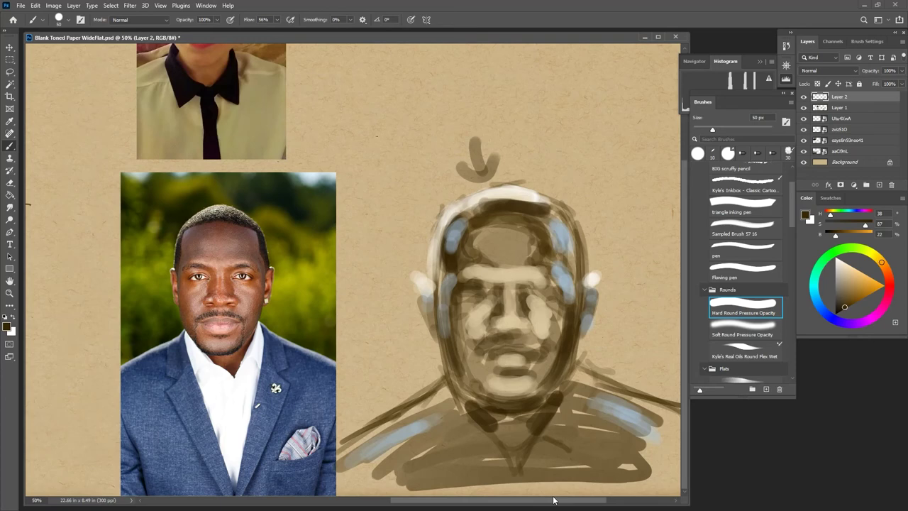
scroll(682, 257, up, 5)
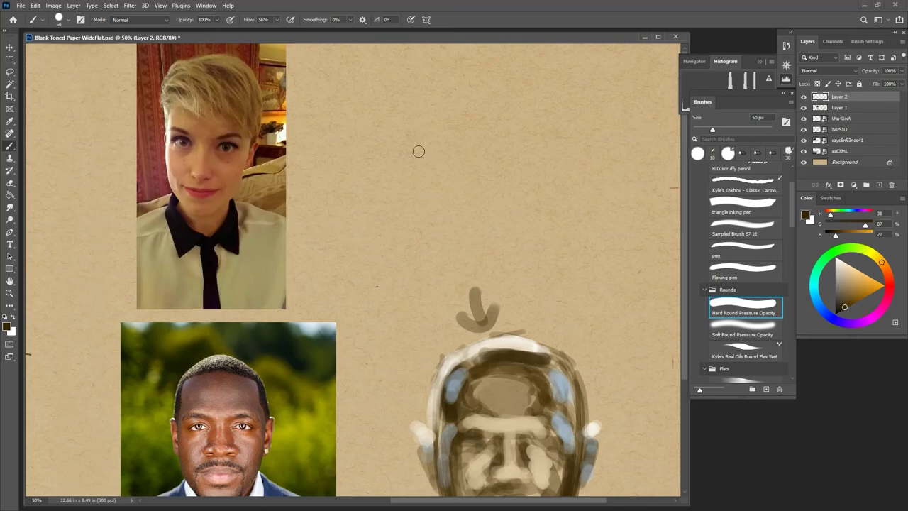
key(bracketleft)
key(bracketleft)
key(bracketleft)
key(bracketleft)
mouse_move(411, 65)
mouse_down()
mouse_move(406, 232)
mouse_move(496, 61)
mouse_move(528, 63)
mouse_move(541, 110)
mouse_up()
mouse_move(521, 66)
mouse_down()
mouse_move(545, 128)
mouse_move(534, 206)
mouse_up()
drag(555, 112, 512, 252)
mouse_move(405, 230)
mouse_down()
mouse_move(441, 268)
mouse_move(469, 275)
mouse_up()
drag(529, 227, 469, 274)
drag(500, 245, 468, 276)
Step: Sketch the woman's neck and the angular shirt collar flaps below the jaw
mouse_move(408, 237)
mouse_down()
mouse_move(391, 262)
mouse_move(407, 245)
mouse_move(393, 265)
mouse_move(438, 312)
mouse_up()
drag(521, 269, 456, 299)
drag(520, 273, 482, 297)
drag(525, 252, 514, 302)
drag(516, 267, 515, 297)
drag(520, 292, 452, 315)
mouse_move(513, 276)
mouse_down()
mouse_move(446, 317)
mouse_move(490, 294)
mouse_up()
mouse_move(486, 294)
mouse_down()
mouse_move(511, 319)
mouse_move(520, 309)
mouse_up()
Step: Draw the woman's sloping shoulder lines outward from both sides of the collar
drag(518, 254, 596, 287)
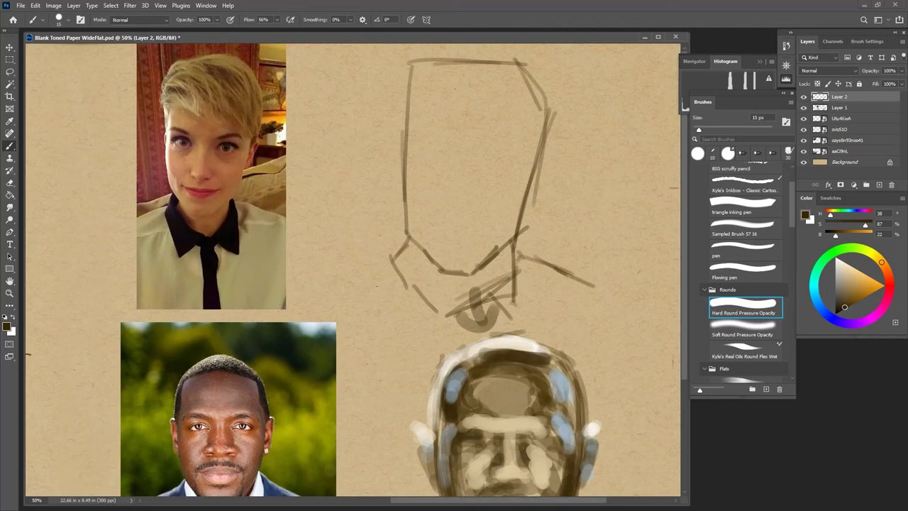
drag(370, 261, 321, 281)
drag(394, 260, 310, 287)
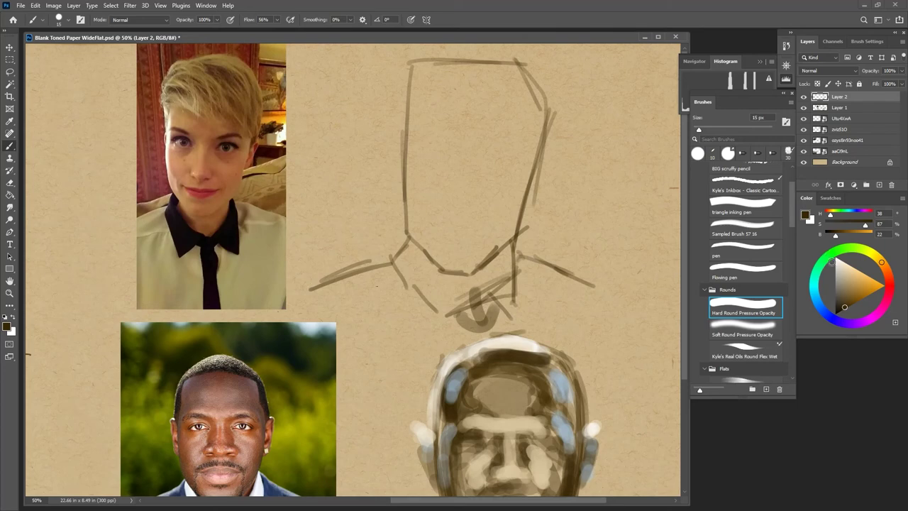
Step: Choose a pale cream (H 38, S 15, B 92) and paint a highlight down the left edge of the woman's face
click(839, 264)
click(842, 266)
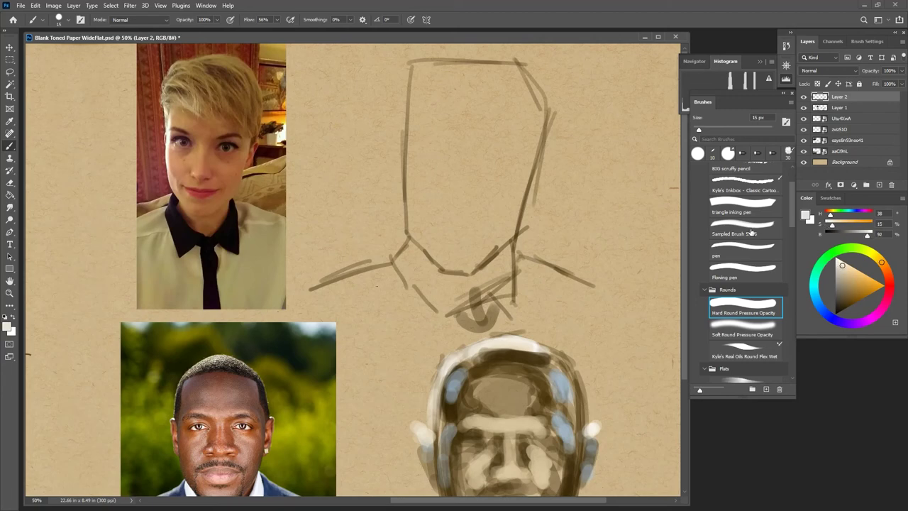
drag(417, 132, 408, 200)
mouse_move(417, 101)
mouse_down()
mouse_move(409, 205)
mouse_move(427, 246)
mouse_up()
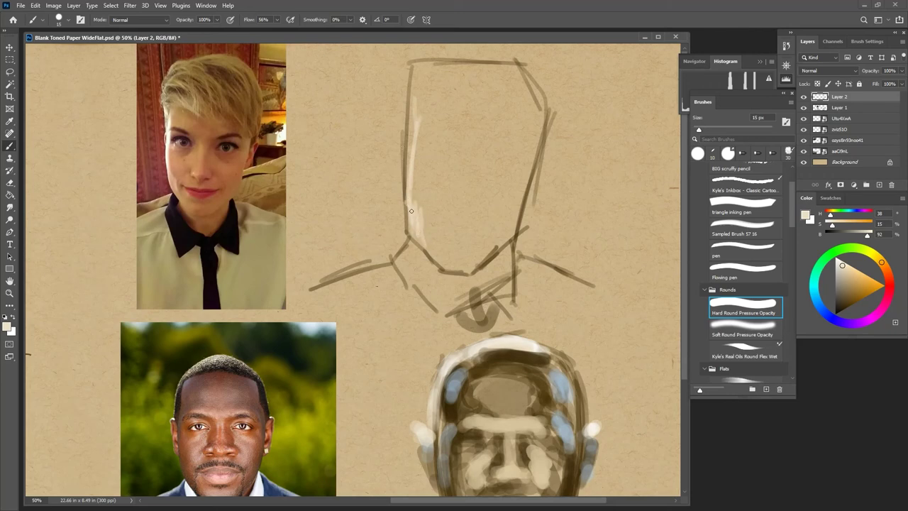
mouse_move(409, 183)
mouse_down()
mouse_move(419, 105)
mouse_move(402, 125)
mouse_up()
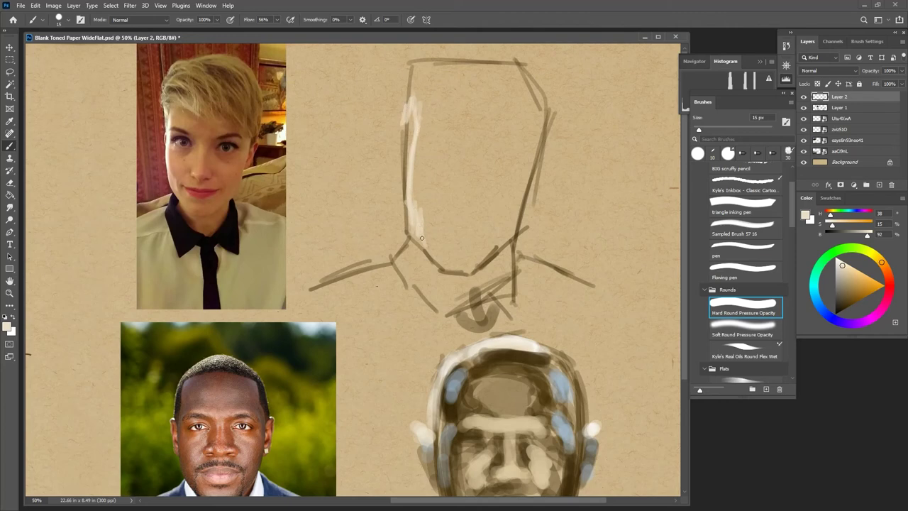
mouse_move(408, 185)
mouse_down()
mouse_move(414, 122)
mouse_move(408, 193)
mouse_up()
drag(417, 157, 416, 120)
Step: Paint a short dark brown (H 38, S 87, B 27) stroke for the left eye area of the woman's face
drag(848, 298, 847, 305)
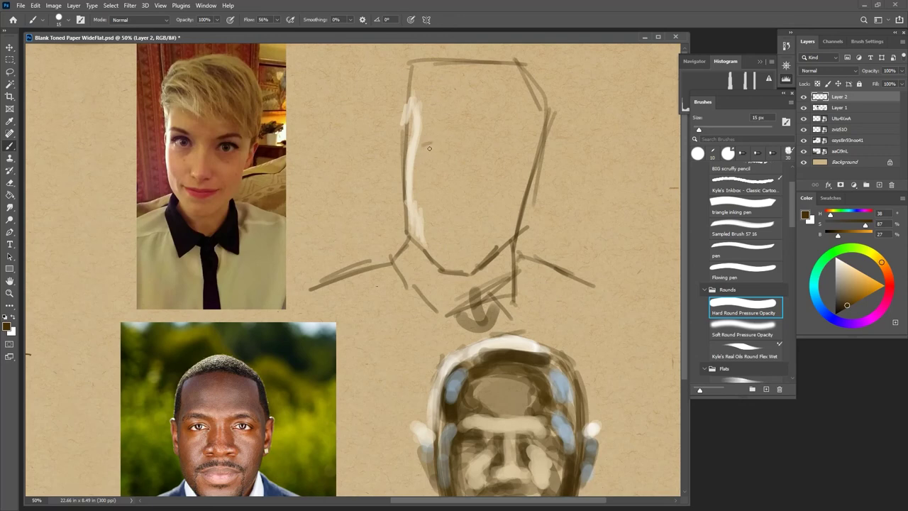
mouse_move(424, 147)
mouse_down()
mouse_move(447, 144)
mouse_move(453, 153)
mouse_move(448, 144)
mouse_up()
Step: Draw short directional marks on both sides of the woman's photo, pointing in toward her face
drag(91, 124, 136, 141)
drag(135, 140, 117, 118)
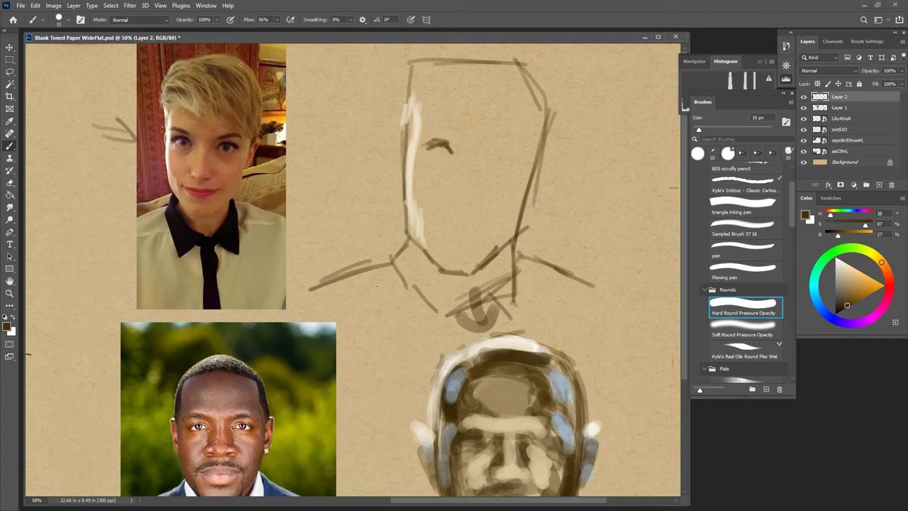
drag(327, 130, 277, 150)
drag(123, 58, 136, 96)
mouse_move(317, 145)
mouse_down()
mouse_move(281, 170)
mouse_move(294, 209)
mouse_up()
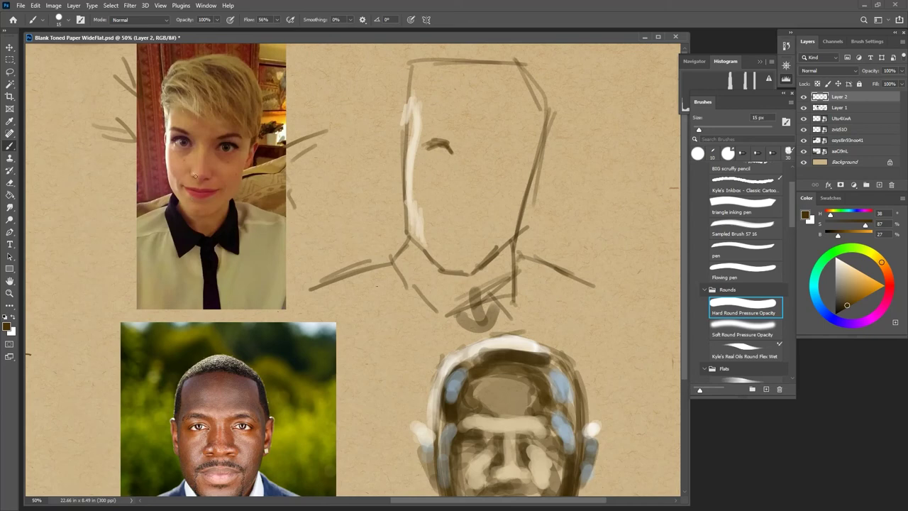
mouse_move(189, 196)
mouse_down()
mouse_move(211, 200)
mouse_move(192, 200)
mouse_up()
drag(212, 147, 206, 170)
key(grave)
mouse_move(215, 146)
mouse_down()
mouse_move(203, 167)
mouse_move(199, 212)
mouse_move(210, 203)
mouse_move(191, 203)
mouse_move(214, 195)
mouse_up()
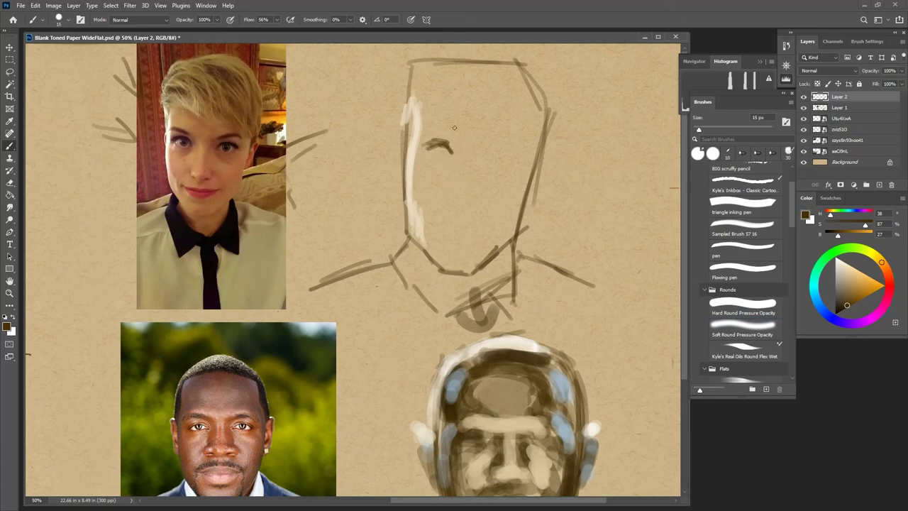
Step: Extend the shadow around the woman's left eye and sketch a half-shaded bowl with a downward arrow beside her head
mouse_move(442, 147)
mouse_down()
mouse_move(454, 147)
mouse_move(449, 163)
mouse_move(431, 168)
mouse_move(432, 165)
mouse_up()
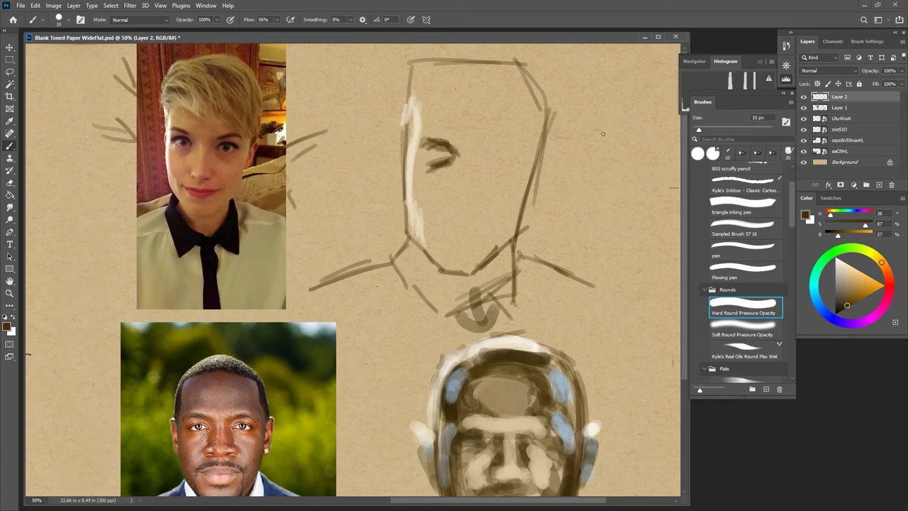
mouse_move(580, 113)
mouse_down()
mouse_move(641, 112)
mouse_move(624, 147)
mouse_move(593, 146)
mouse_move(632, 146)
mouse_move(594, 148)
mouse_move(650, 113)
mouse_move(627, 147)
mouse_up()
drag(579, 90, 582, 115)
mouse_move(571, 89)
mouse_down()
mouse_move(653, 88)
mouse_move(651, 115)
mouse_move(649, 108)
mouse_up()
drag(647, 90, 650, 110)
mouse_move(589, 90)
mouse_down()
mouse_move(579, 114)
mouse_move(605, 107)
mouse_move(595, 127)
mouse_move(623, 132)
mouse_move(609, 146)
mouse_move(631, 129)
mouse_move(627, 140)
mouse_move(601, 137)
mouse_up()
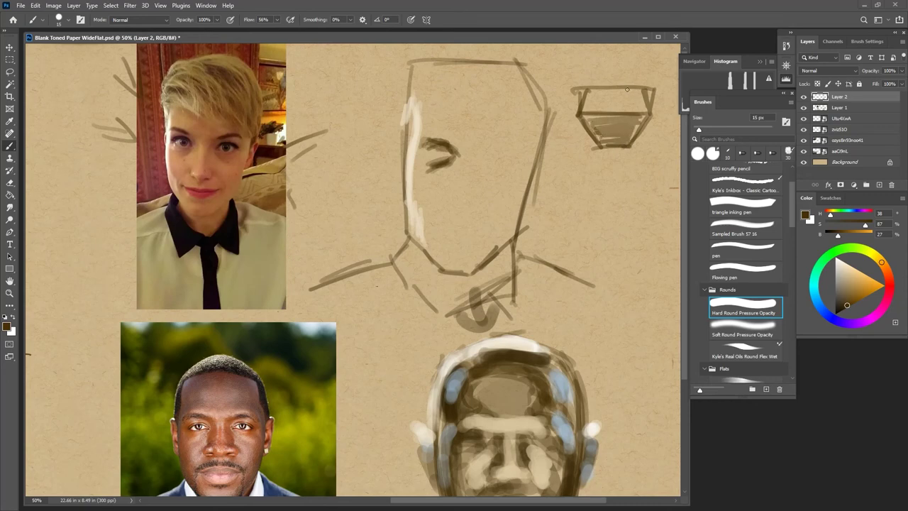
mouse_move(609, 67)
mouse_down()
mouse_move(608, 90)
mouse_move(622, 93)
mouse_up()
Step: Draw the shadow under the woman's nose, the right eye and brow, and the short cheek folds on both sides
mouse_move(456, 201)
mouse_down()
mouse_move(481, 206)
mouse_move(459, 202)
mouse_up()
mouse_move(478, 159)
mouse_down()
mouse_move(477, 181)
mouse_move(491, 151)
mouse_move(480, 172)
mouse_move(504, 151)
mouse_move(456, 155)
mouse_move(504, 149)
mouse_move(481, 158)
mouse_move(479, 171)
mouse_move(514, 154)
mouse_move(490, 162)
mouse_move(519, 167)
mouse_move(502, 182)
mouse_move(485, 169)
mouse_move(495, 181)
mouse_move(507, 173)
mouse_move(492, 170)
mouse_move(504, 177)
mouse_move(491, 185)
mouse_move(505, 177)
mouse_up()
mouse_move(433, 165)
mouse_down()
mouse_move(452, 176)
mouse_move(428, 174)
mouse_up()
drag(500, 185, 502, 187)
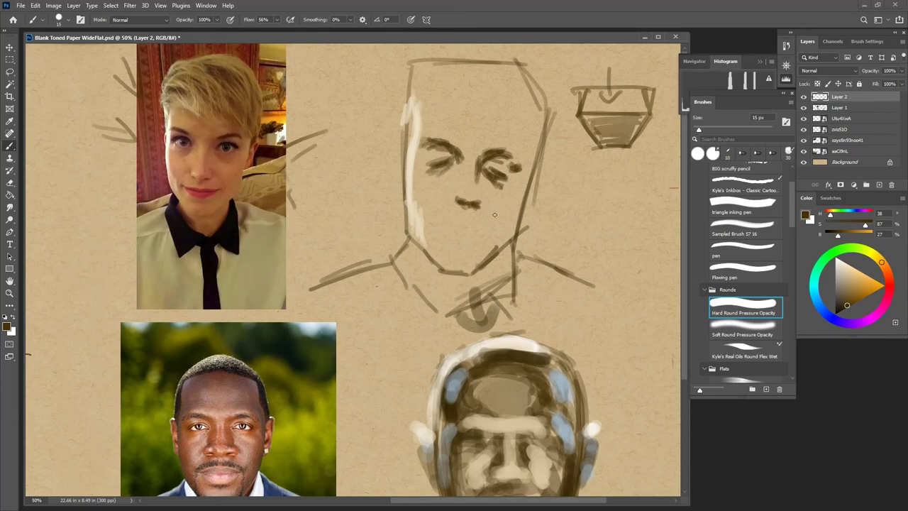
mouse_move(486, 198)
mouse_down()
mouse_move(500, 211)
mouse_move(446, 194)
mouse_move(434, 198)
mouse_move(439, 210)
mouse_up()
Step: Draw the contour where the pale highlight meets the left side of the woman's face, from forehead to jaw
mouse_move(416, 172)
mouse_down()
mouse_move(428, 227)
mouse_move(421, 151)
mouse_up()
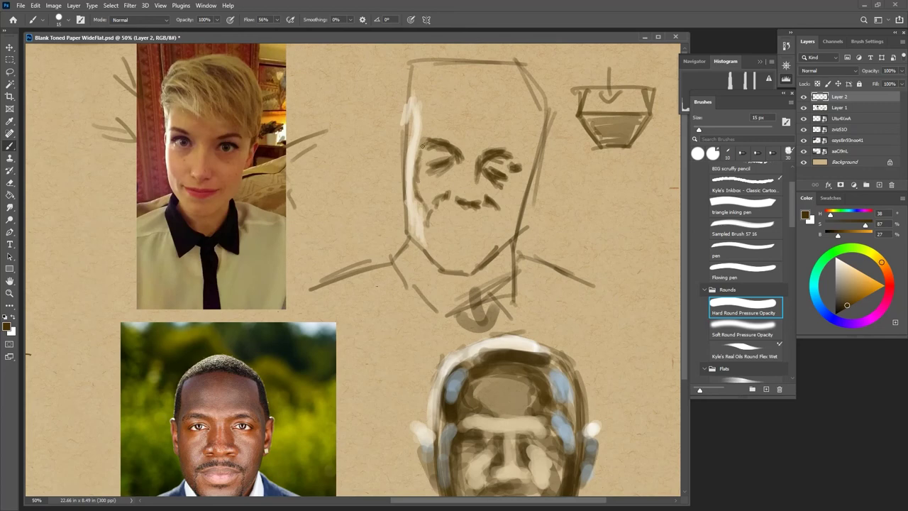
drag(422, 146, 418, 155)
mouse_move(421, 123)
mouse_down()
mouse_move(425, 132)
mouse_move(422, 106)
mouse_move(424, 203)
mouse_up()
mouse_move(427, 218)
mouse_down()
mouse_move(424, 248)
mouse_move(434, 235)
mouse_up()
key(grave)
mouse_move(421, 161)
mouse_down()
mouse_move(423, 198)
mouse_move(422, 103)
mouse_up()
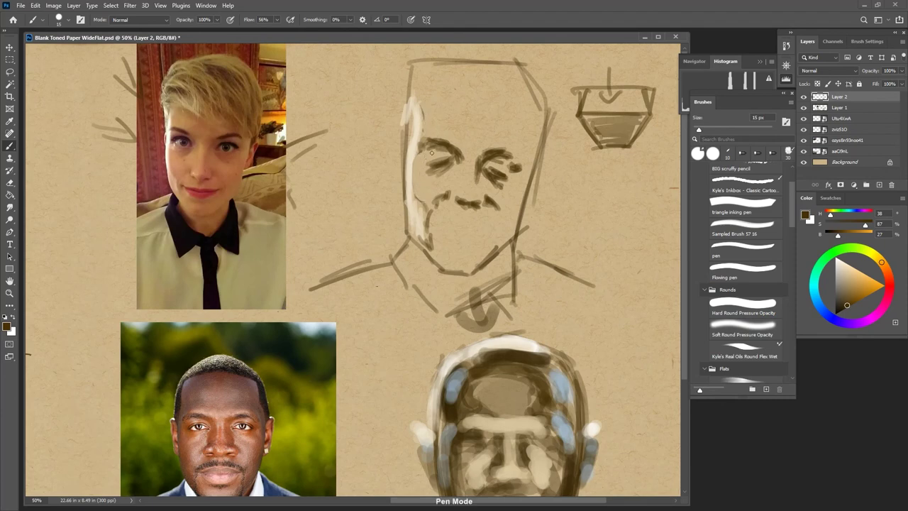
Step: Draw the woman's smiling mouth with the shadow below the lower lip and darken the underside of her chin
mouse_move(429, 218)
mouse_down()
mouse_move(427, 228)
mouse_move(437, 219)
mouse_move(431, 226)
mouse_move(468, 227)
mouse_move(468, 212)
mouse_move(478, 213)
mouse_move(471, 227)
mouse_move(497, 225)
mouse_move(470, 241)
mouse_move(454, 239)
mouse_move(478, 241)
mouse_move(451, 241)
mouse_move(484, 239)
mouse_up()
key(grave)
mouse_move(437, 262)
mouse_down()
mouse_move(480, 275)
mouse_move(479, 263)
mouse_up()
key(grave)
drag(478, 261, 503, 244)
Step: Define the woman's neck and dark collar with bold strokes on both sides below the jaw
mouse_move(446, 266)
mouse_down()
mouse_move(478, 266)
mouse_move(442, 267)
mouse_move(472, 273)
mouse_move(463, 278)
mouse_move(488, 264)
mouse_move(478, 278)
mouse_move(456, 276)
mouse_up()
mouse_move(409, 245)
mouse_down()
mouse_move(413, 272)
mouse_move(409, 251)
mouse_move(403, 263)
mouse_move(418, 272)
mouse_move(413, 263)
mouse_move(430, 298)
mouse_move(402, 248)
mouse_move(410, 297)
mouse_move(432, 328)
mouse_move(459, 303)
mouse_move(425, 279)
mouse_move(415, 267)
mouse_move(420, 242)
mouse_move(403, 236)
mouse_move(441, 292)
mouse_up()
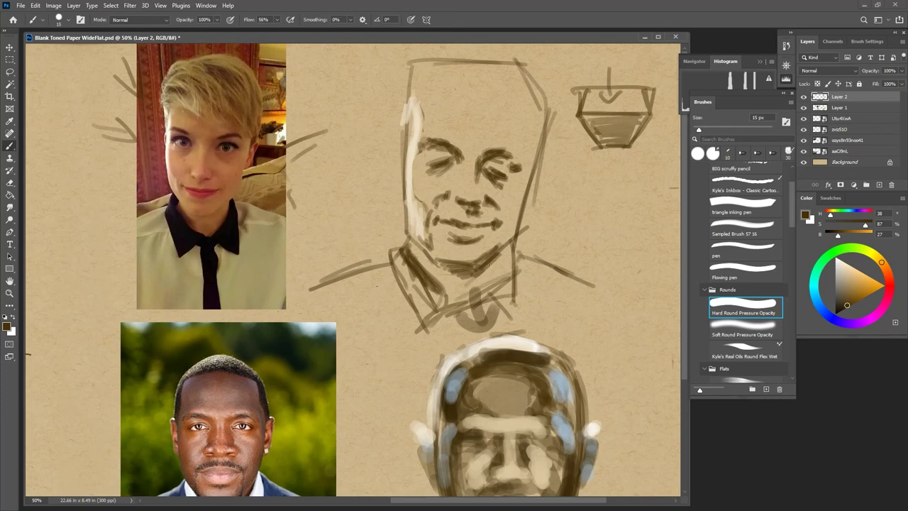
mouse_move(468, 286)
mouse_down()
mouse_move(506, 269)
mouse_move(478, 292)
mouse_up()
mouse_move(414, 249)
mouse_down()
mouse_move(410, 241)
mouse_move(446, 284)
mouse_up()
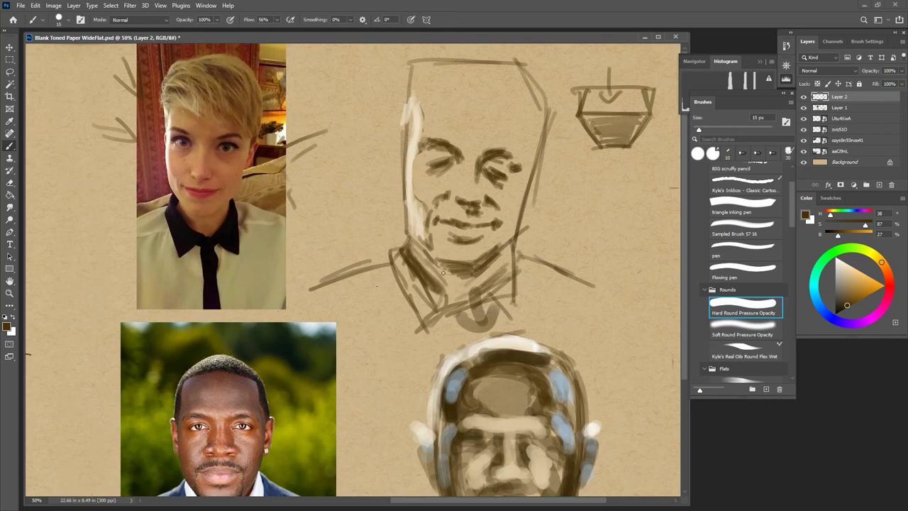
mouse_move(412, 249)
mouse_down()
mouse_move(417, 254)
mouse_move(405, 248)
mouse_move(415, 245)
mouse_up()
drag(509, 246, 506, 279)
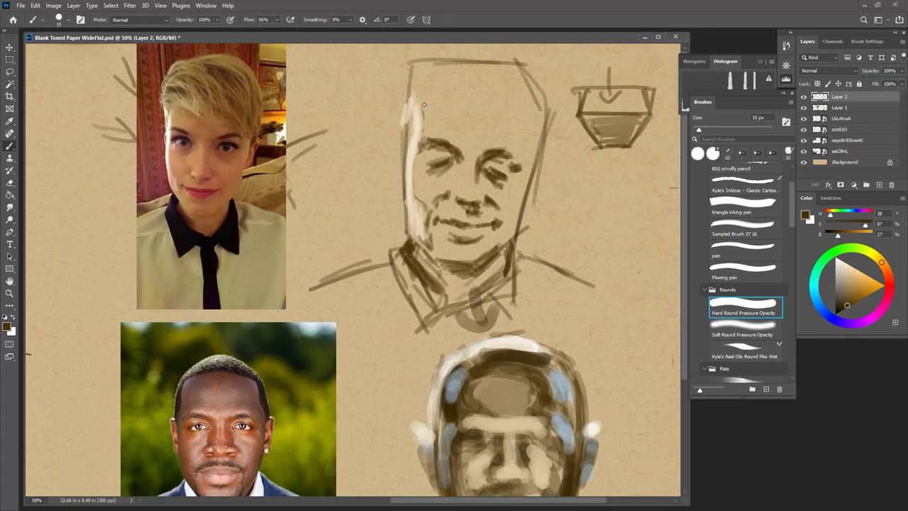
Step: Outline the woman's swept fringe and short hair over the blocky head shape and indicate the ear at the left
mouse_move(404, 92)
mouse_down()
mouse_move(463, 132)
mouse_move(455, 115)
mouse_move(505, 139)
mouse_up()
mouse_move(414, 101)
mouse_down()
mouse_move(407, 76)
mouse_move(449, 68)
mouse_move(425, 59)
mouse_move(493, 88)
mouse_move(474, 73)
mouse_move(505, 117)
mouse_move(466, 64)
mouse_move(533, 88)
mouse_move(484, 58)
mouse_move(542, 106)
mouse_move(539, 155)
mouse_move(502, 124)
mouse_move(507, 154)
mouse_move(540, 152)
mouse_up()
mouse_move(552, 118)
mouse_down()
mouse_move(528, 167)
mouse_move(525, 206)
mouse_move(541, 175)
mouse_move(533, 193)
mouse_up()
mouse_move(400, 157)
mouse_down()
mouse_move(387, 195)
mouse_move(397, 174)
mouse_up()
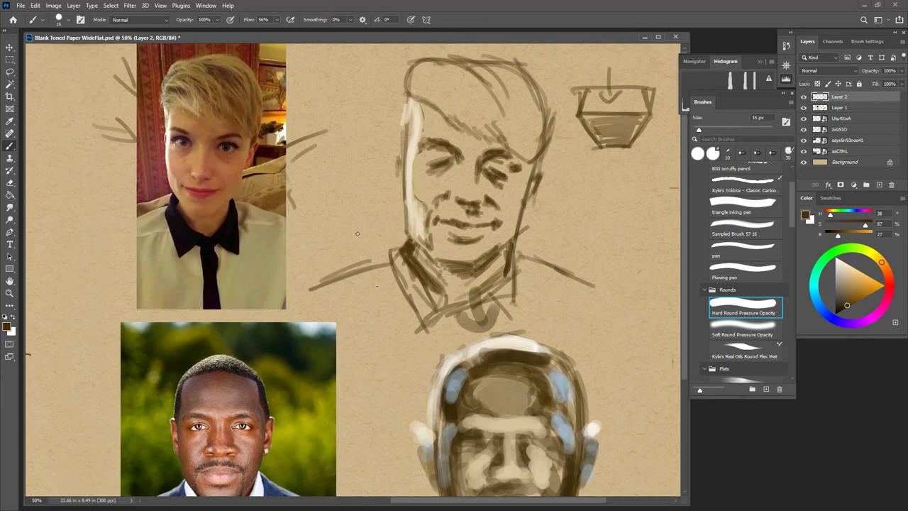
drag(406, 124, 399, 150)
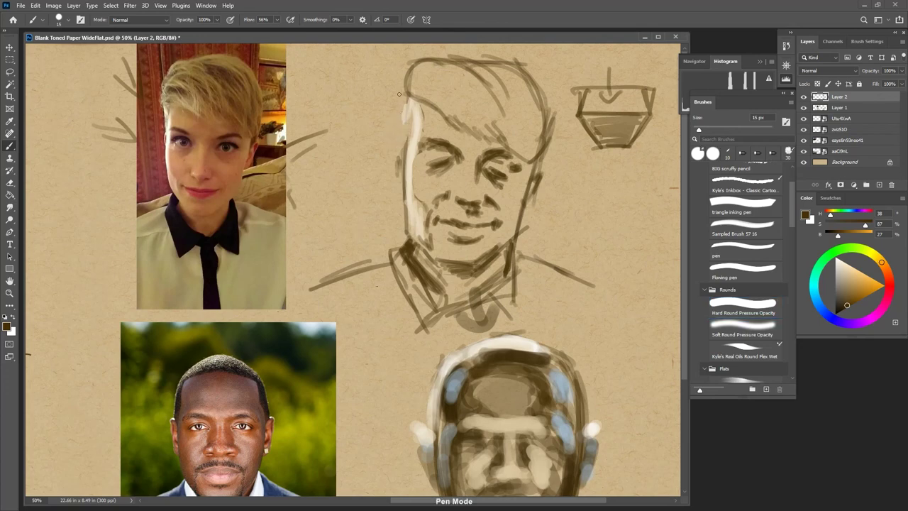
drag(407, 117, 407, 135)
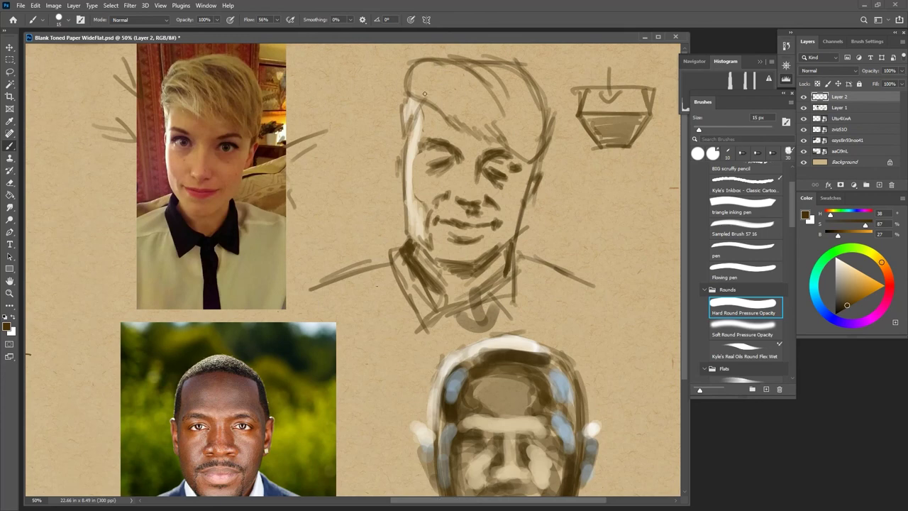
Step: Sample a pale cream (H 38, S 21, B 87) from the face highlight and paint highlights on the woman's nose
key(alt)
alt+click(419, 140)
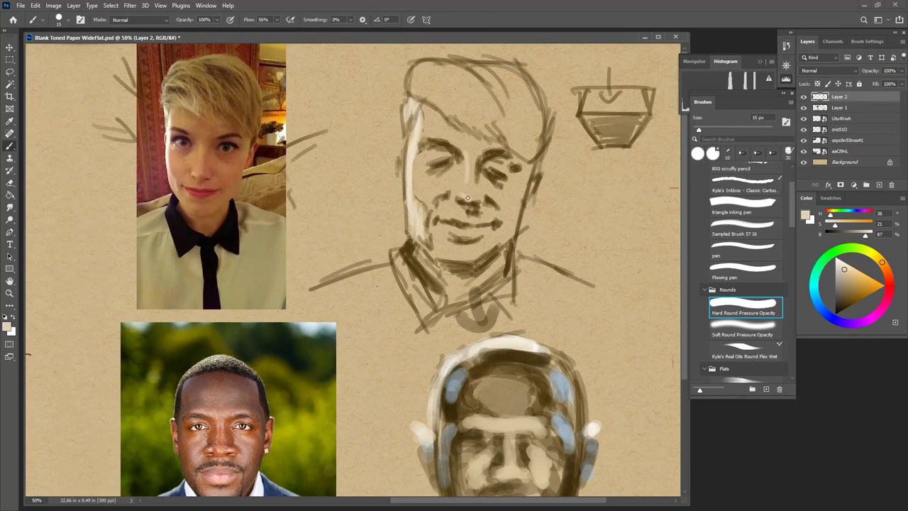
alt+click(410, 164)
alt+click(422, 128)
Step: Sample a dark brown (H 39, S 70, B 35) from the drawing and darken both of the woman's eyes
alt+click(442, 166)
mouse_move(434, 151)
mouse_down()
mouse_move(447, 156)
mouse_move(425, 161)
mouse_move(456, 162)
mouse_move(448, 170)
mouse_move(437, 159)
mouse_move(445, 160)
mouse_up()
key(e)
key(b)
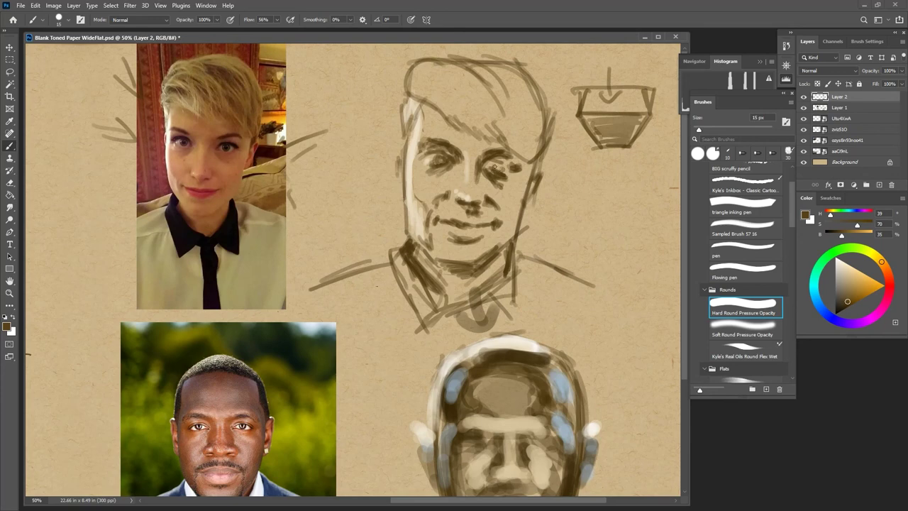
mouse_move(501, 166)
mouse_down()
mouse_move(489, 164)
mouse_move(509, 167)
mouse_up()
Step: Paint an orange-brown swatch and a blue (H 221, S 81, B 58) swatch in the empty area beside the suited man with an 80 px brush
key(ctrl+minus)
key(ctrl+minus)
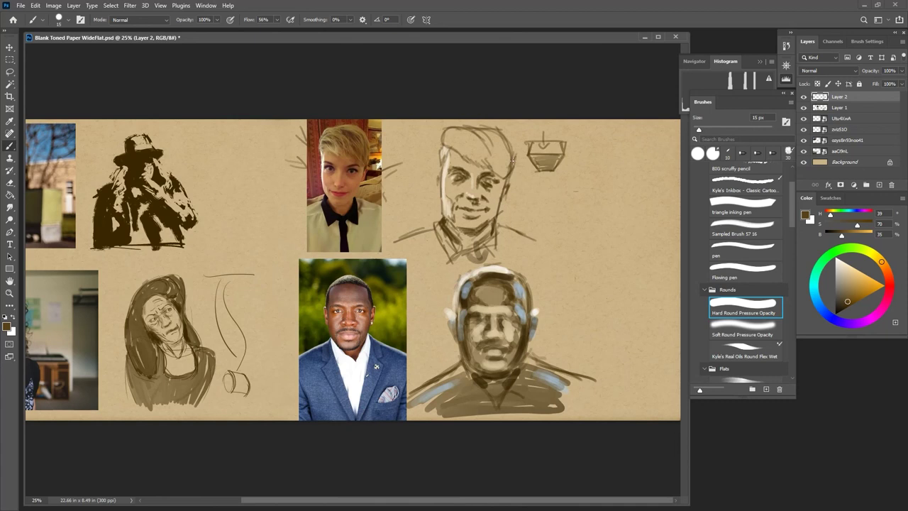
key(ctrl+minus)
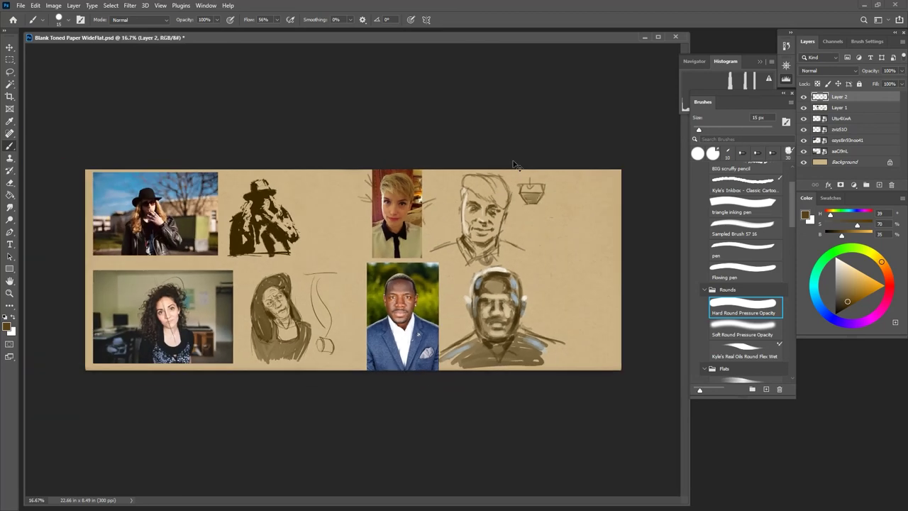
key(ctrl+plus)
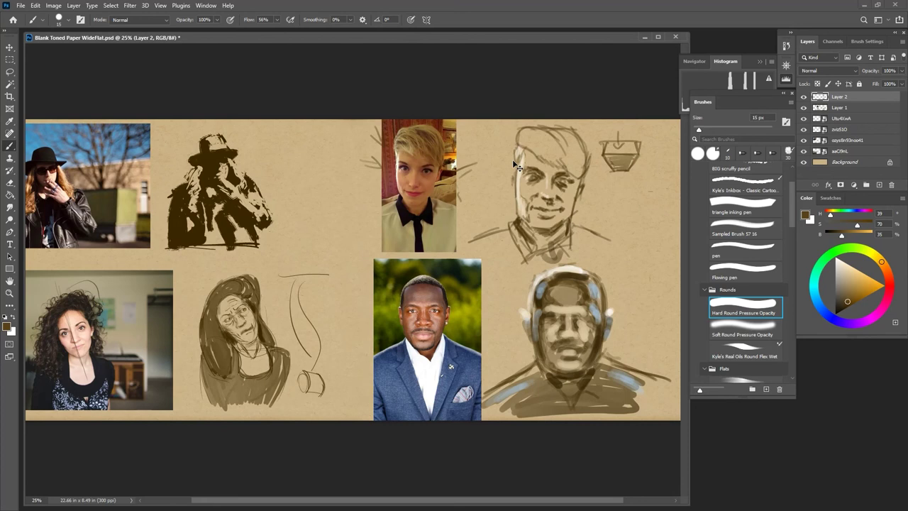
drag(501, 502, 543, 503)
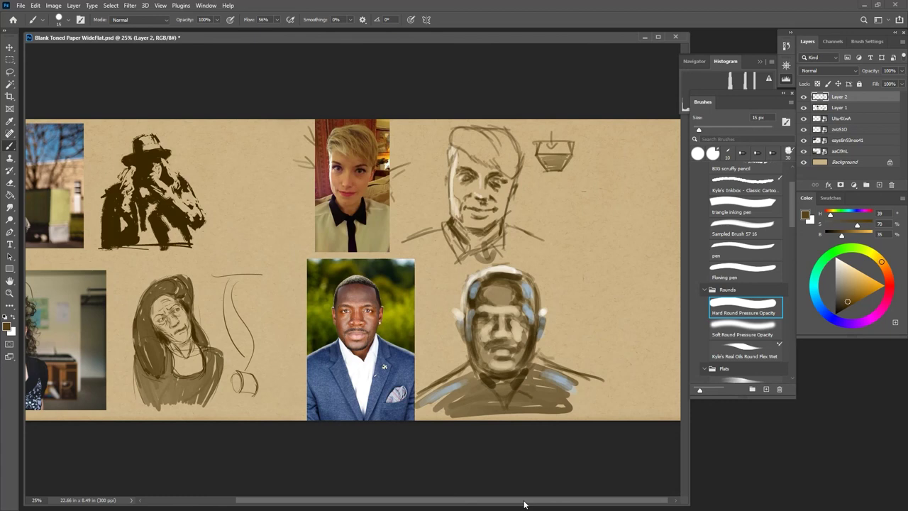
click(886, 269)
drag(886, 269, 883, 263)
key(bracketright)
key(bracketright)
key(bracketright)
key(bracketright)
key(bracketright)
key(bracketright)
key(bracketright)
mouse_move(851, 298)
mouse_down()
mouse_move(850, 286)
mouse_move(858, 294)
mouse_up()
mouse_move(594, 266)
mouse_down()
mouse_move(825, 310)
mouse_move(612, 293)
mouse_move(592, 302)
mouse_move(613, 302)
mouse_move(590, 286)
mouse_move(629, 268)
mouse_move(589, 285)
mouse_move(618, 272)
mouse_up()
click(821, 310)
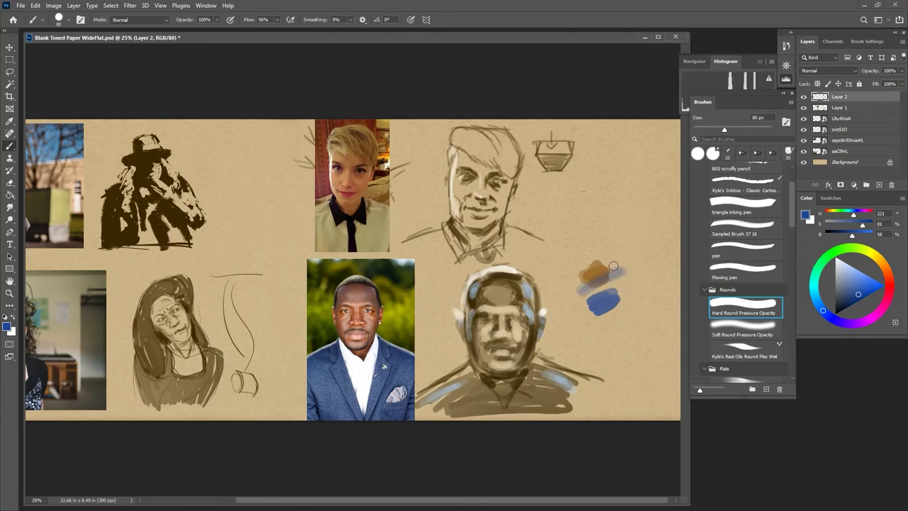
Step: Sample the orange-brown and blue swatches and paint muted grey-blue mixes beside them
alt+click(591, 270)
mouse_move(614, 265)
mouse_down()
mouse_move(636, 285)
mouse_move(647, 266)
mouse_move(631, 285)
mouse_move(644, 285)
mouse_move(638, 296)
mouse_move(627, 280)
mouse_move(630, 255)
mouse_up()
alt+click(603, 305)
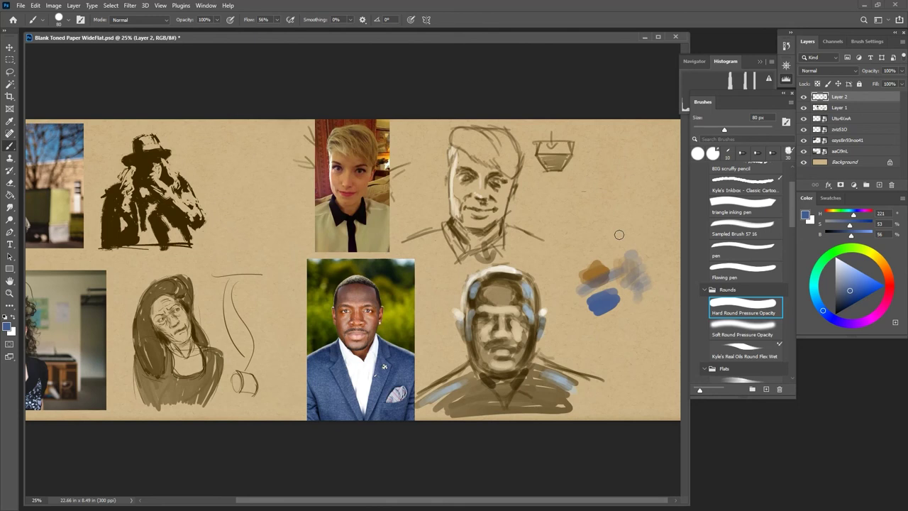
Step: Add an off-white (H 40, S 11, B 93) sampled from the man's head to the swatches and blend a warm grey over it
alt+click(500, 271)
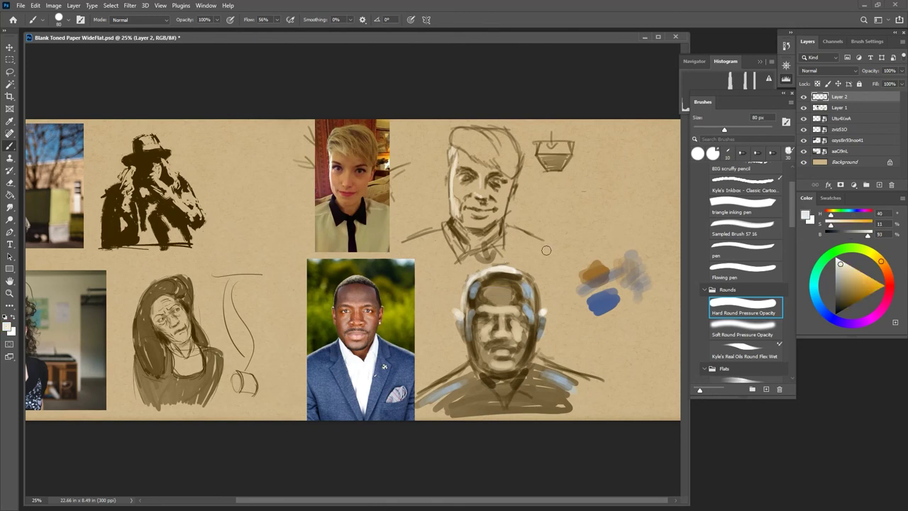
mouse_move(612, 265)
mouse_down()
mouse_move(620, 251)
mouse_move(605, 256)
mouse_move(620, 248)
mouse_move(603, 265)
mouse_move(601, 255)
mouse_move(624, 239)
mouse_move(598, 260)
mouse_up()
alt+click(627, 267)
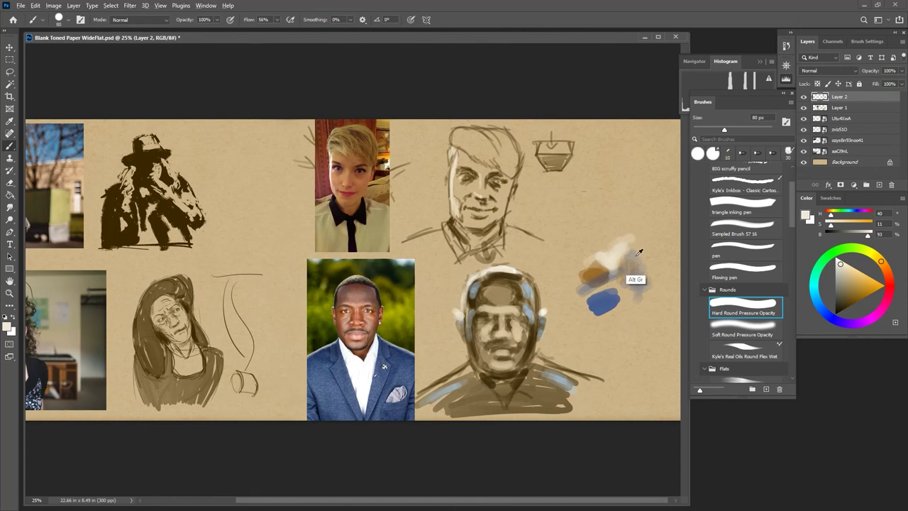
mouse_move(620, 250)
mouse_down()
mouse_move(612, 264)
mouse_move(605, 258)
mouse_up()
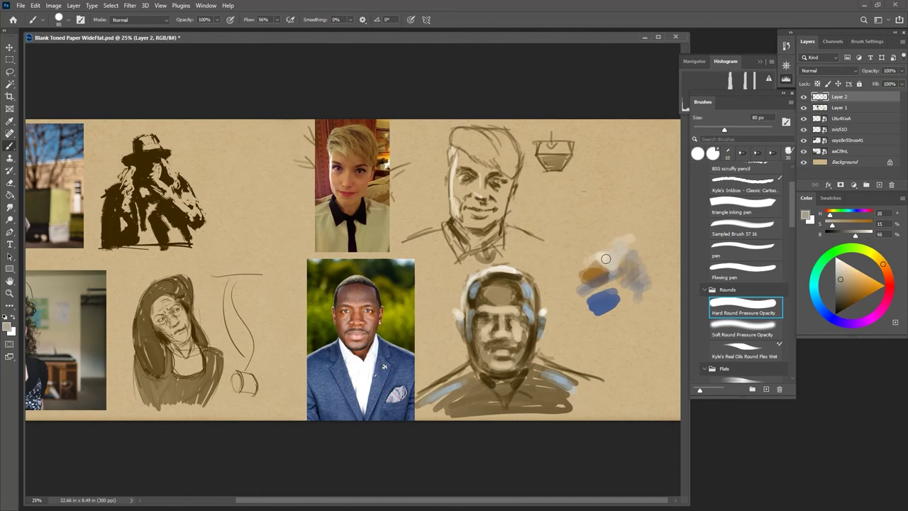